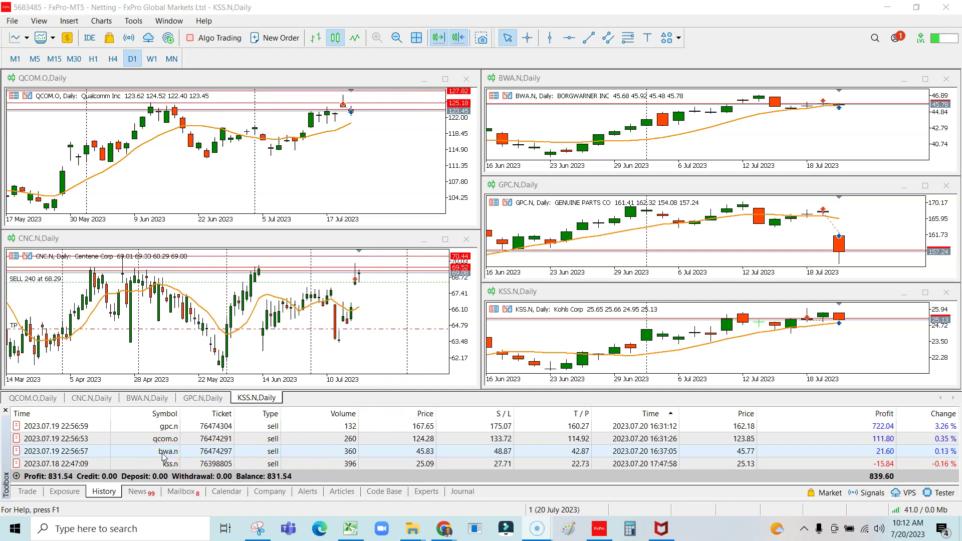
Look over the SASP sheet in the Excel asset-selection workbook
left_click(170, 425)
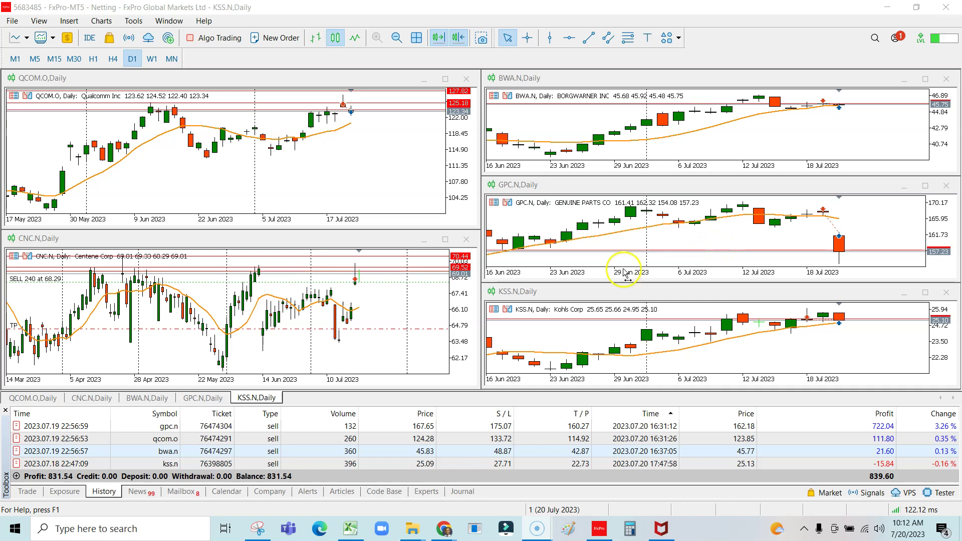
left_click(350, 529)
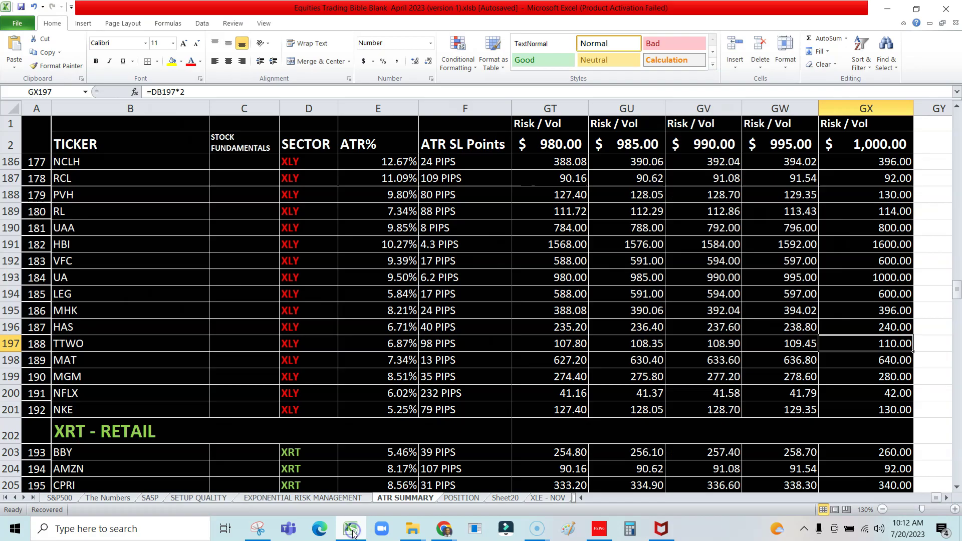
left_click(150, 498)
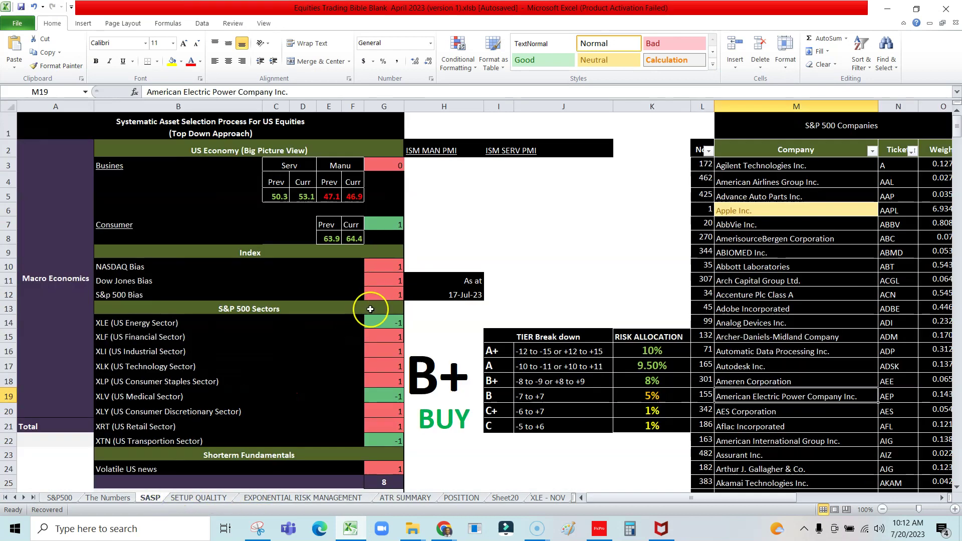
scroll(370, 309, "down", 2)
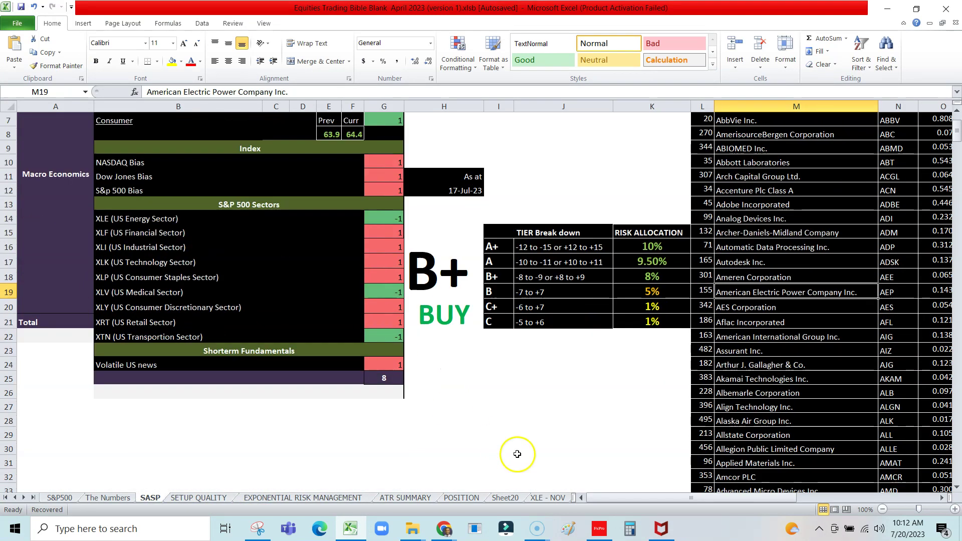
Maximize the GPC.N daily chart and select its closed gpc.n sell, which made 722.04 profit
left_click(599, 528)
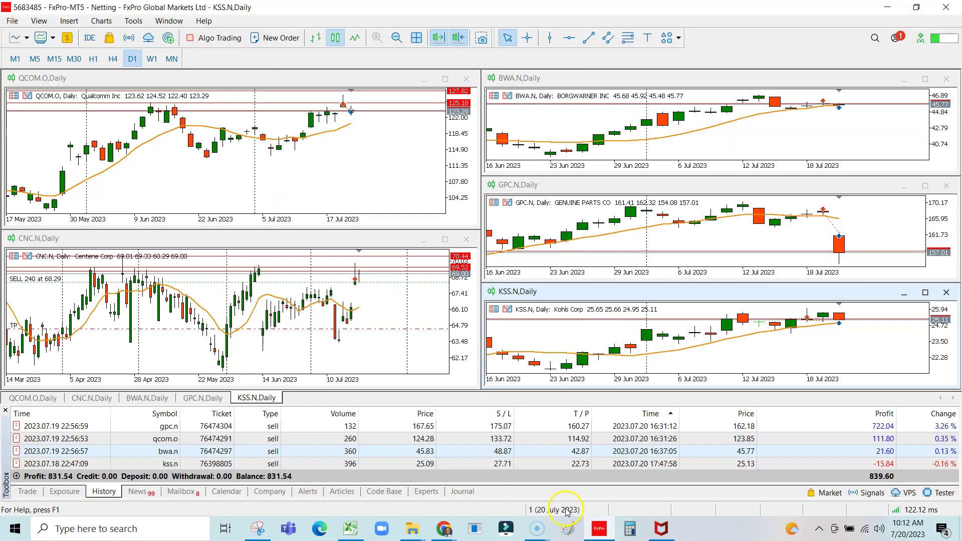
left_click(566, 511)
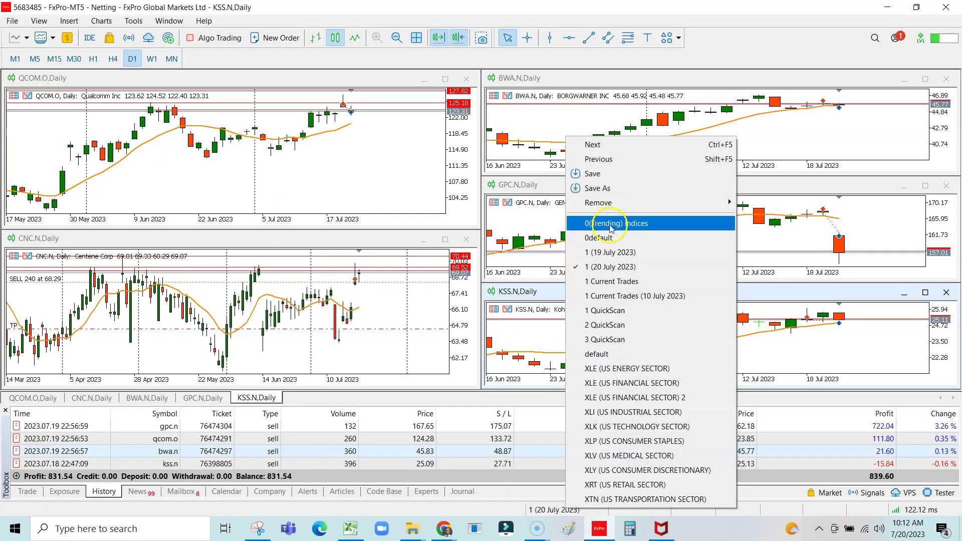
left_click(356, 199)
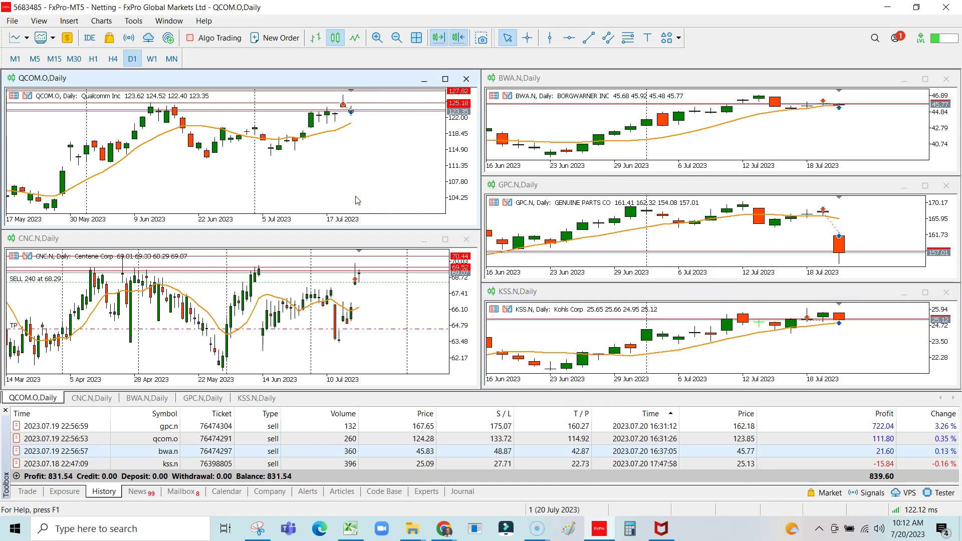
left_click(924, 186)
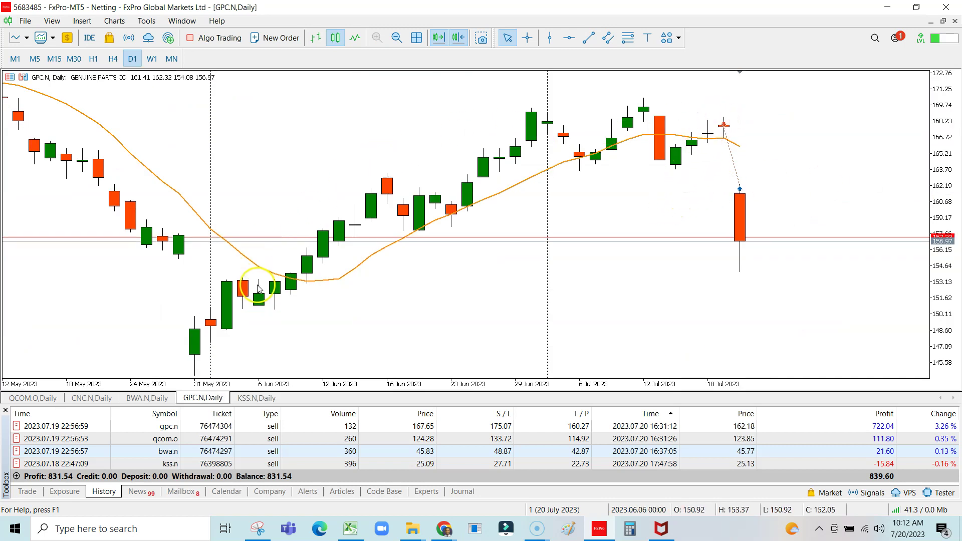
left_click(860, 428)
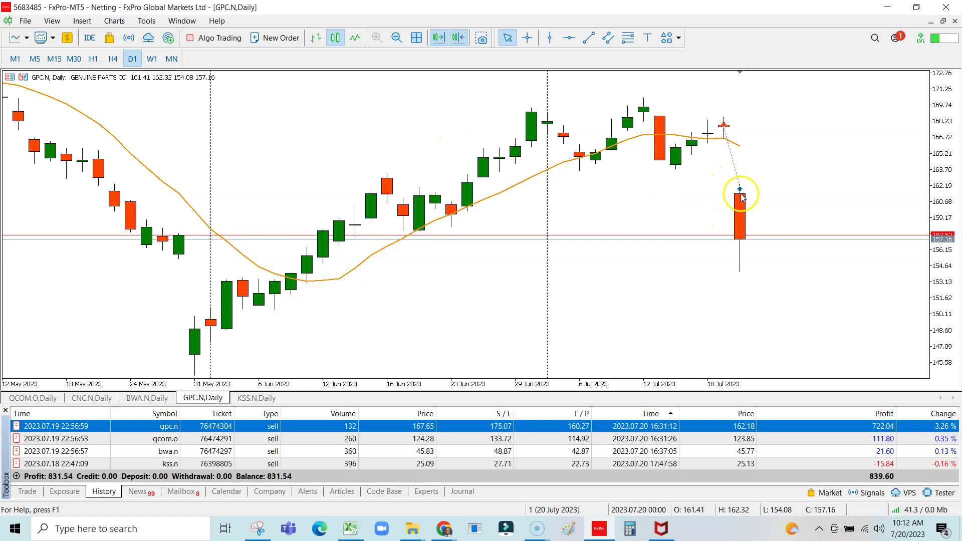
mouse_move(741, 191)
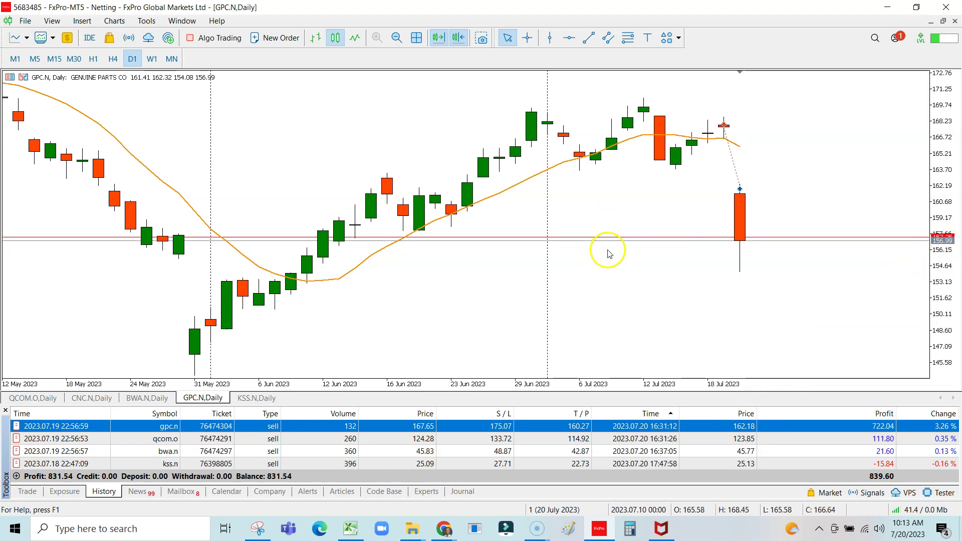
mouse_move(726, 128)
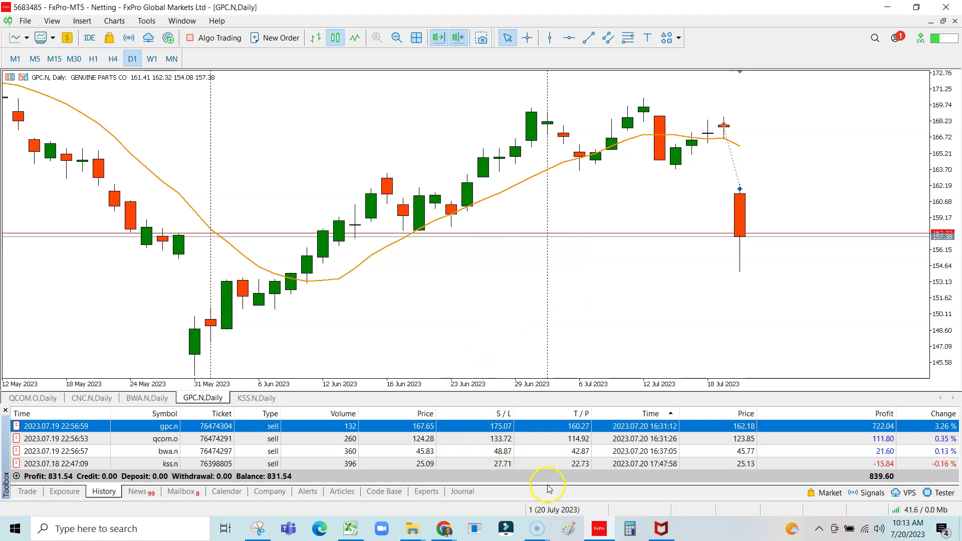
Load the 0(Trending) Indices profile and maximize #USSPX500 daily, zoomed out three times to March 2022
left_click(552, 509)
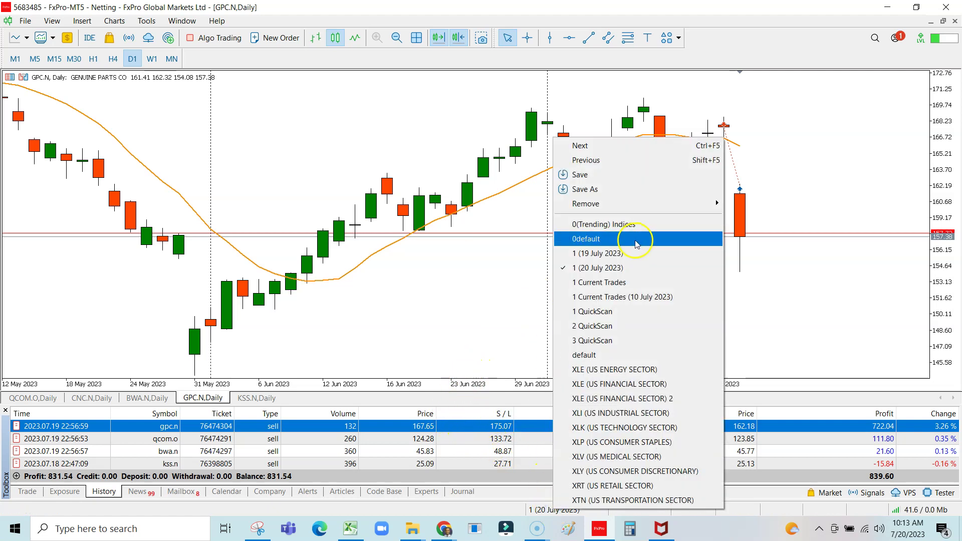
left_click(624, 230)
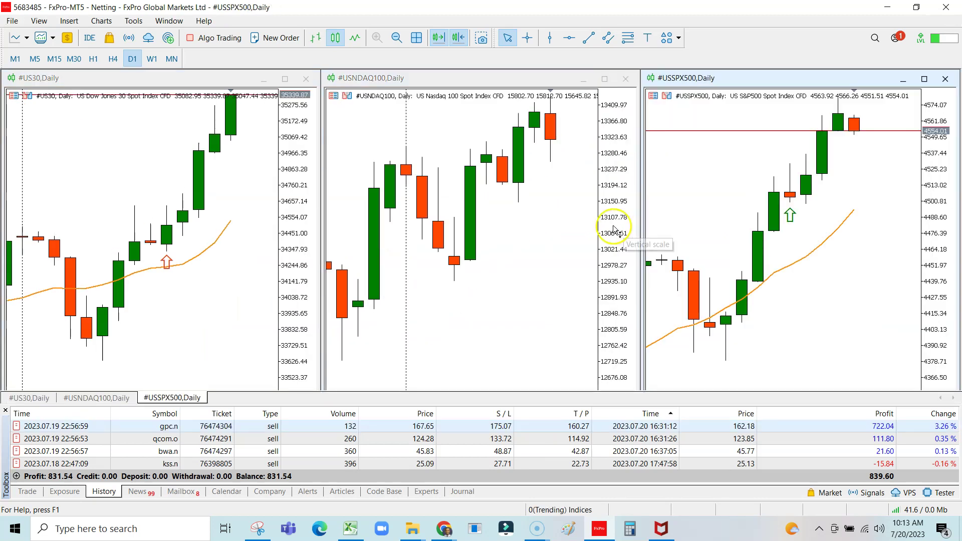
left_click(923, 80)
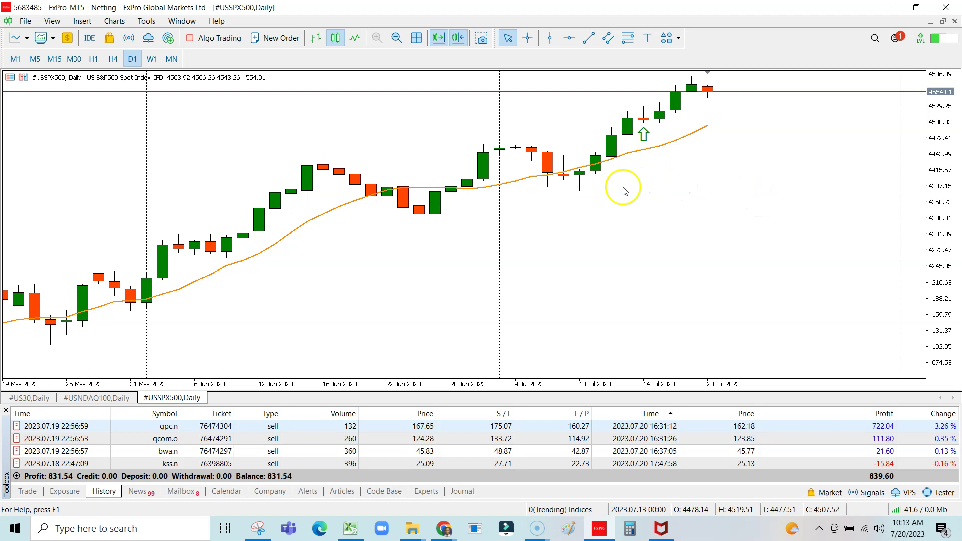
left_click(397, 37)
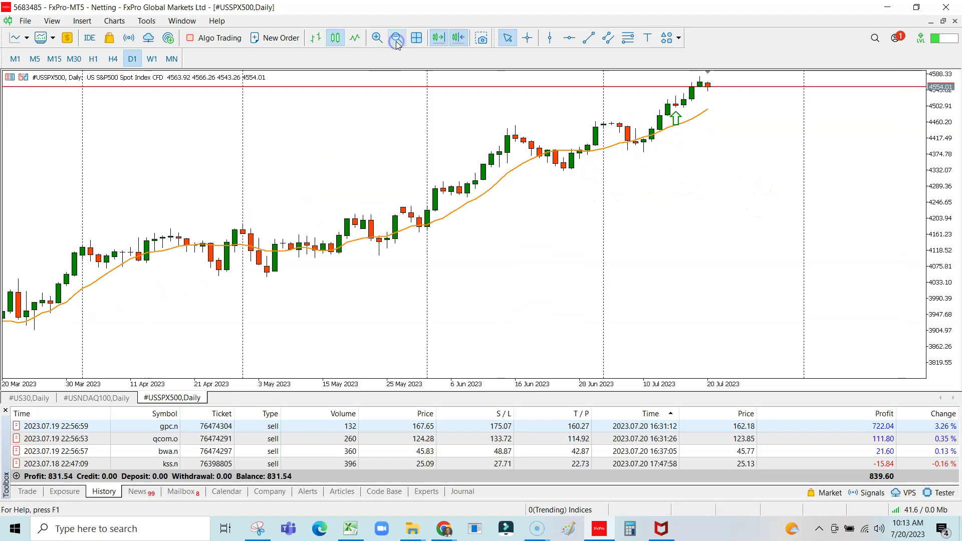
left_click(396, 37)
left_click(396, 39)
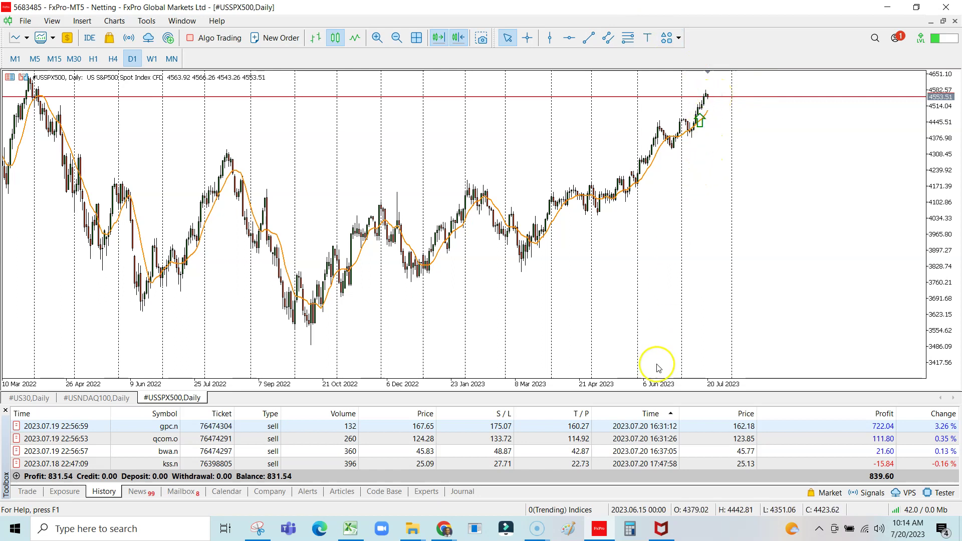
Load profile 1 (20 July 2023), maximize BWA.N daily and select the bwa.n trade (21.60 profit)
left_click(587, 510)
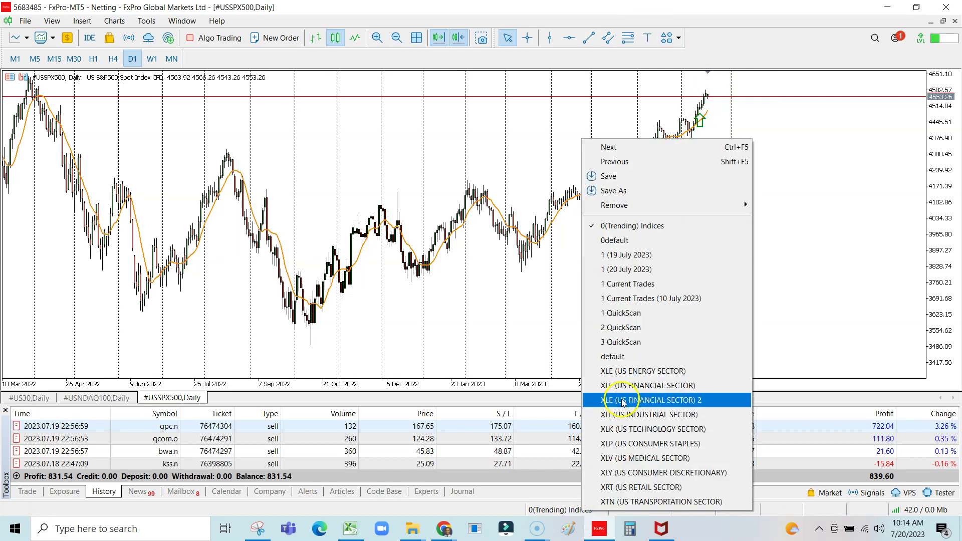
left_click(632, 271)
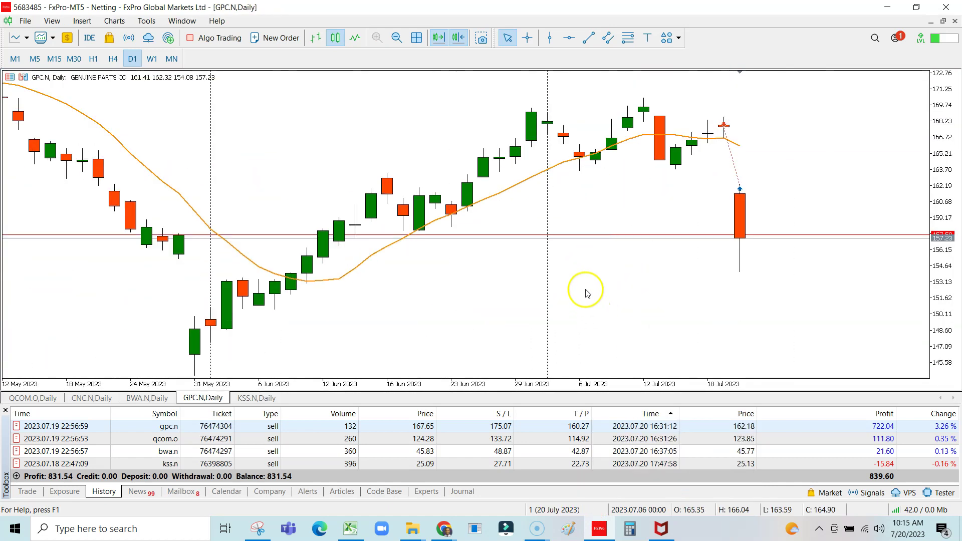
left_click(943, 22)
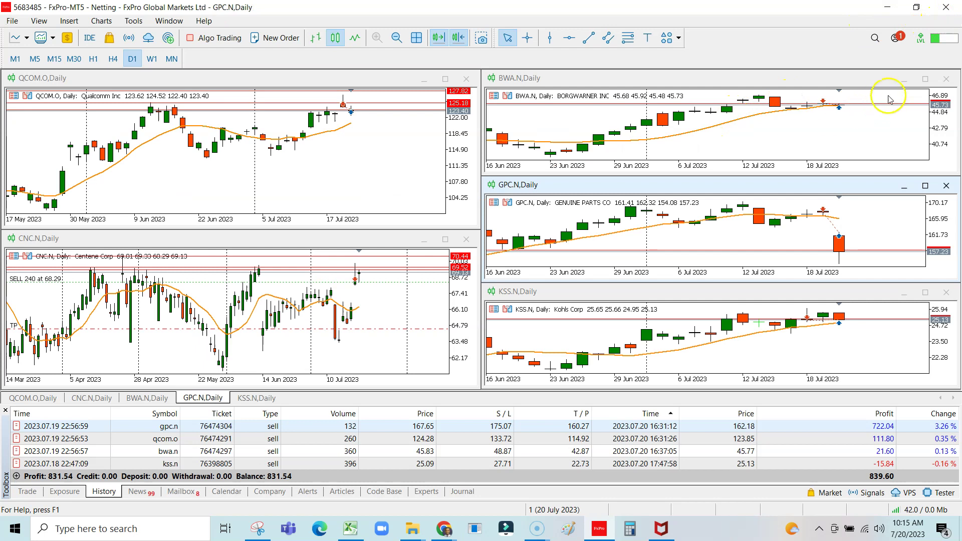
left_click(925, 79)
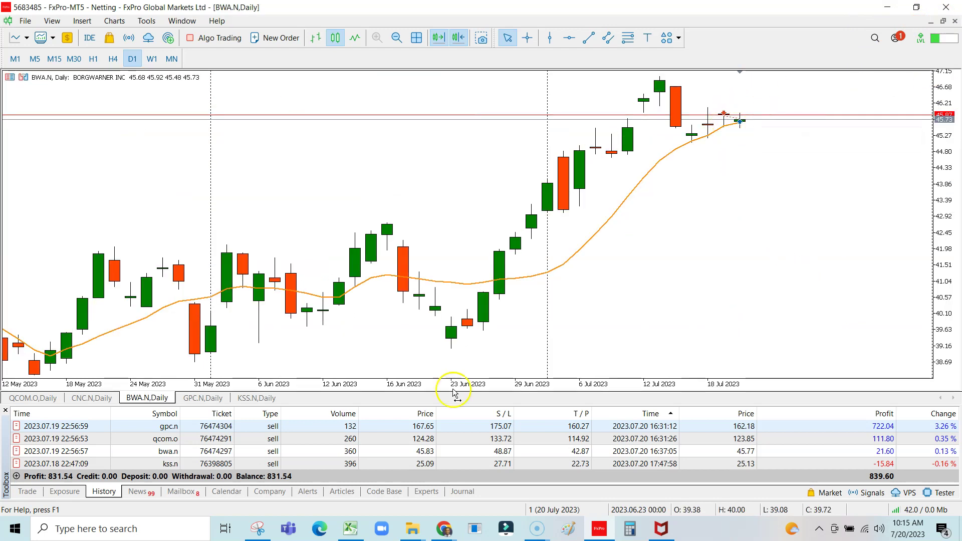
left_click(381, 451)
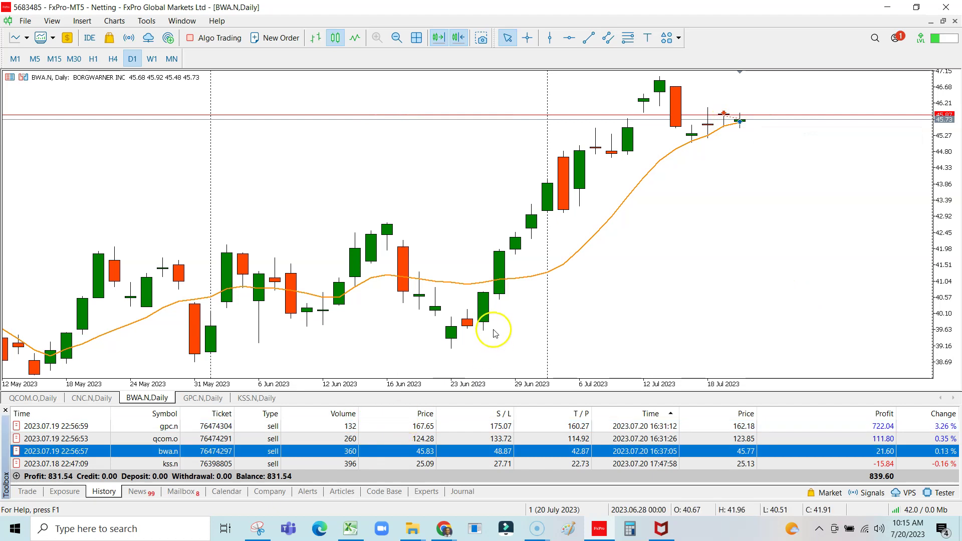
mouse_move(714, 119)
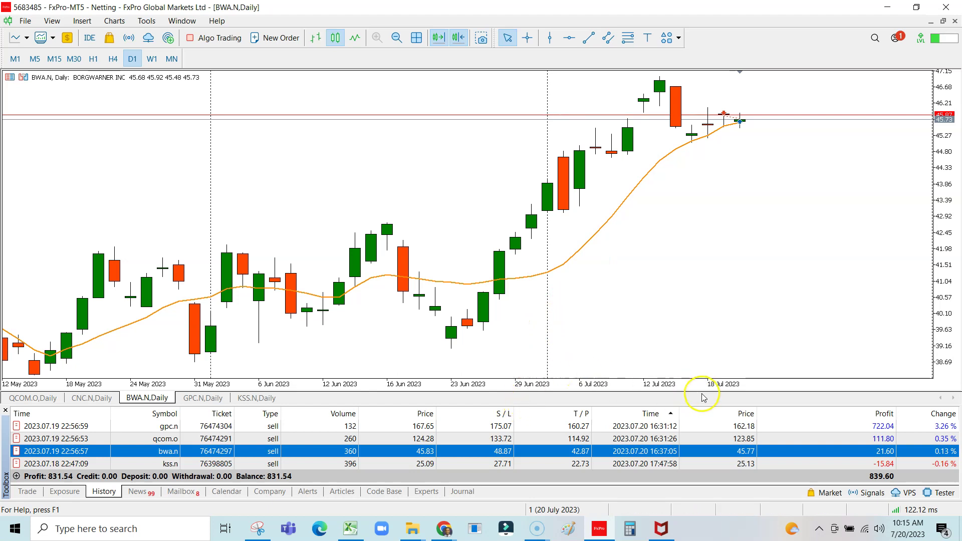
Bring Chrome forward on the Morningstar pages and switch to Centene's CNC quote tab
left_click(443, 528)
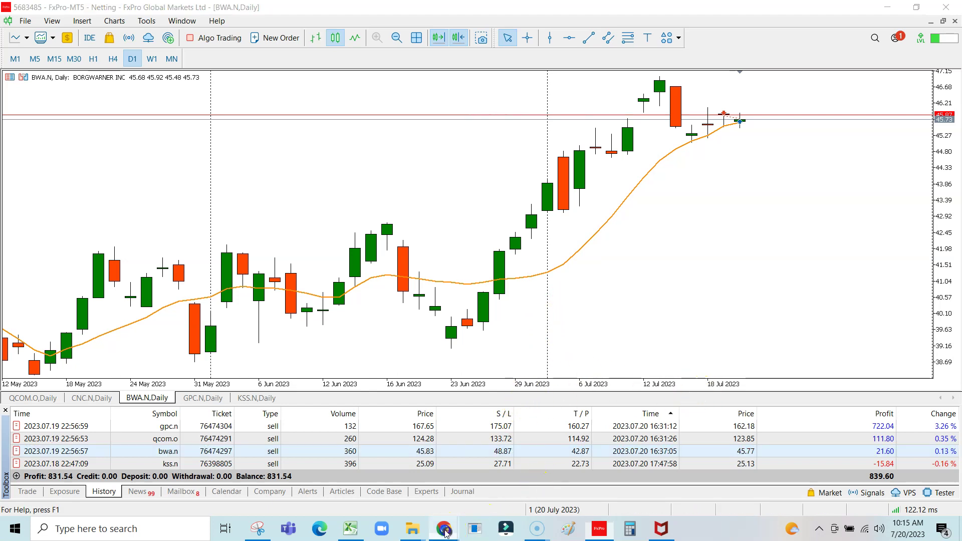
left_click(496, 478)
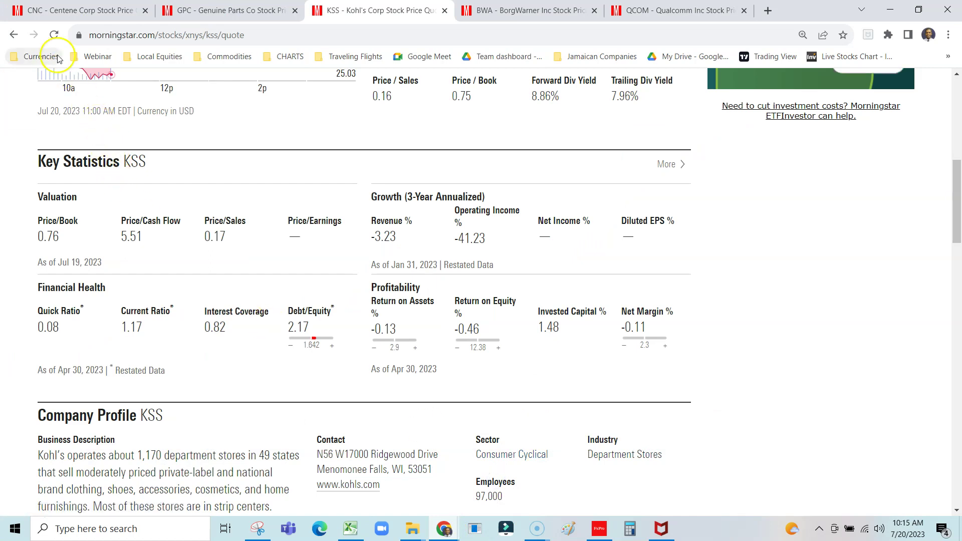
left_click(68, 12)
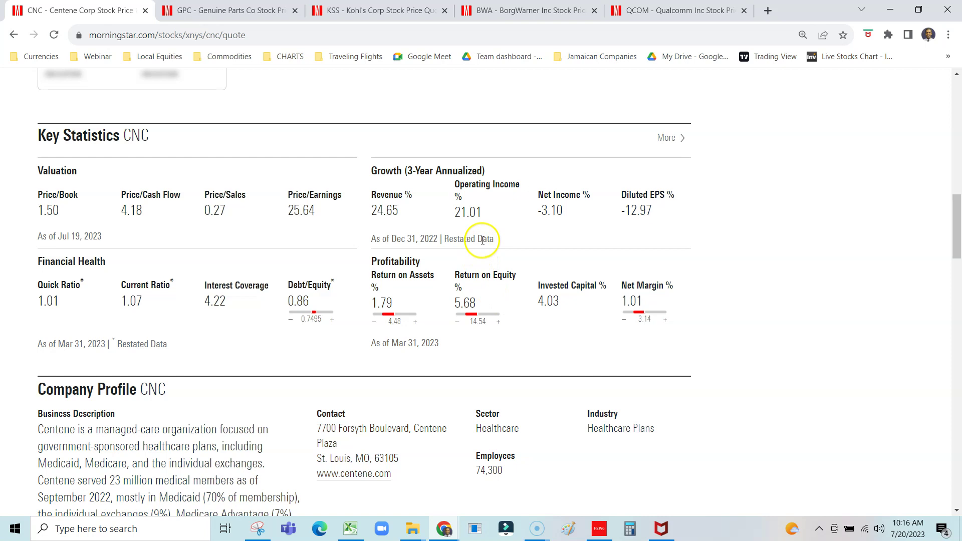
Show the CNC.N daily chart in MetaTrader, then bring the Morningstar browser window back
left_click(603, 531)
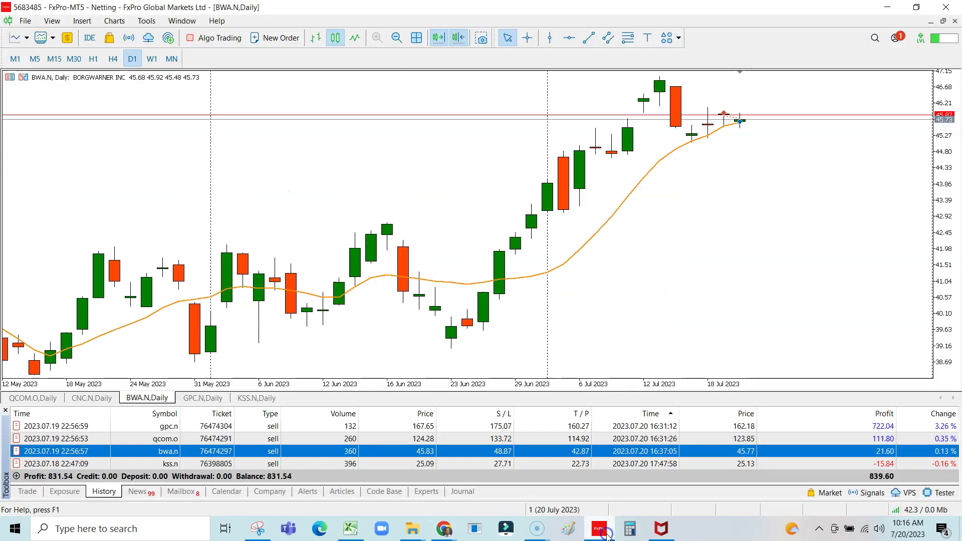
left_click(90, 397)
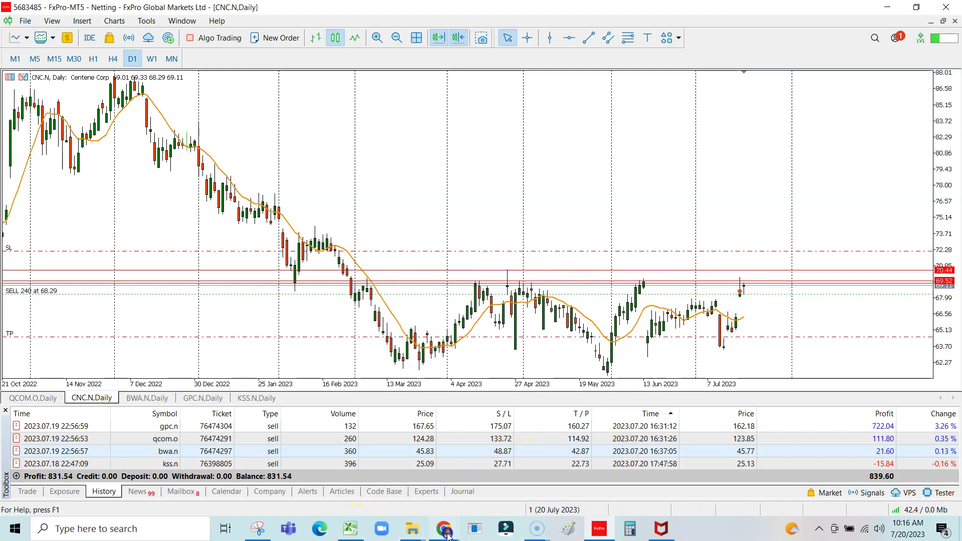
left_click(458, 480)
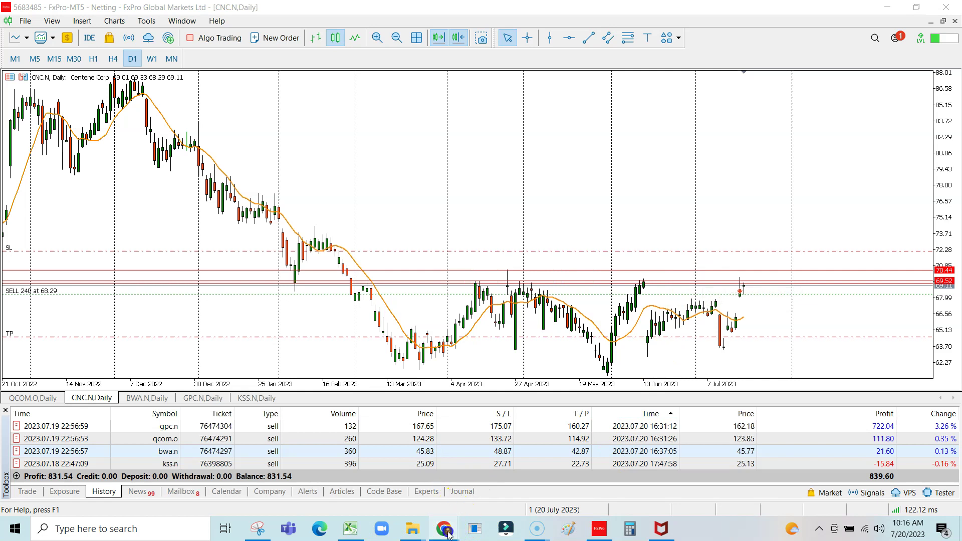
left_click(483, 485)
Switch to the GPC - Genuine Parts Morningstar tab
left_click(232, 7)
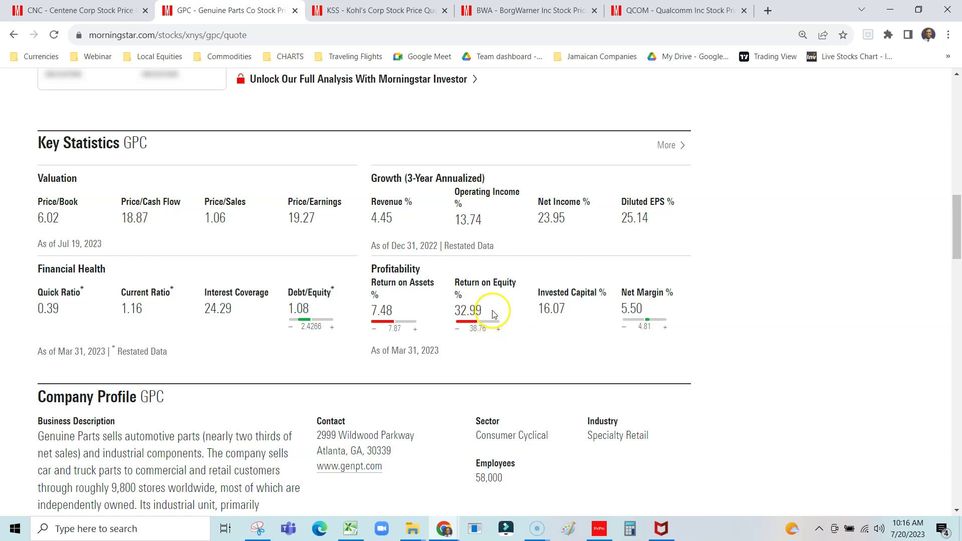
Show the GPC.N daily chart and measure the sell trade's entry and exit with the Crosshair
left_click(597, 528)
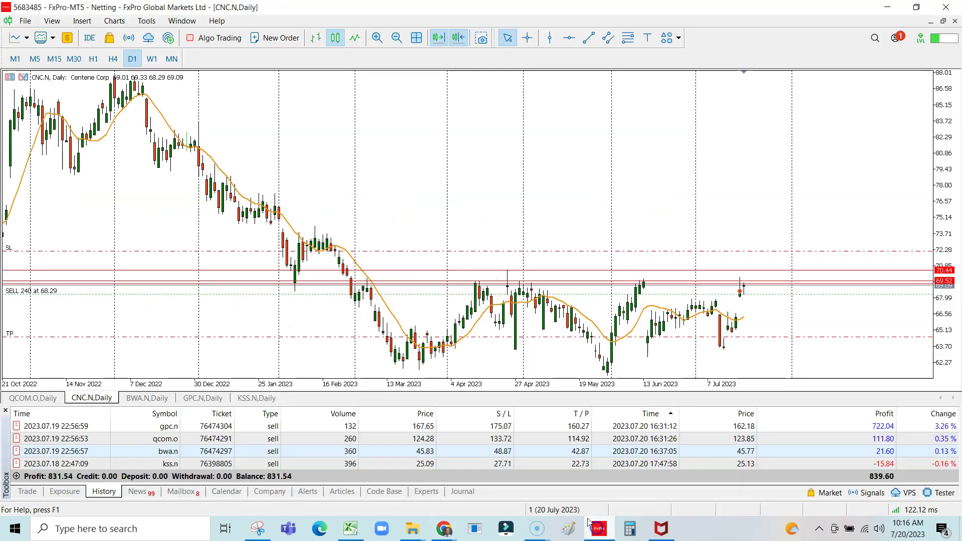
left_click(182, 400)
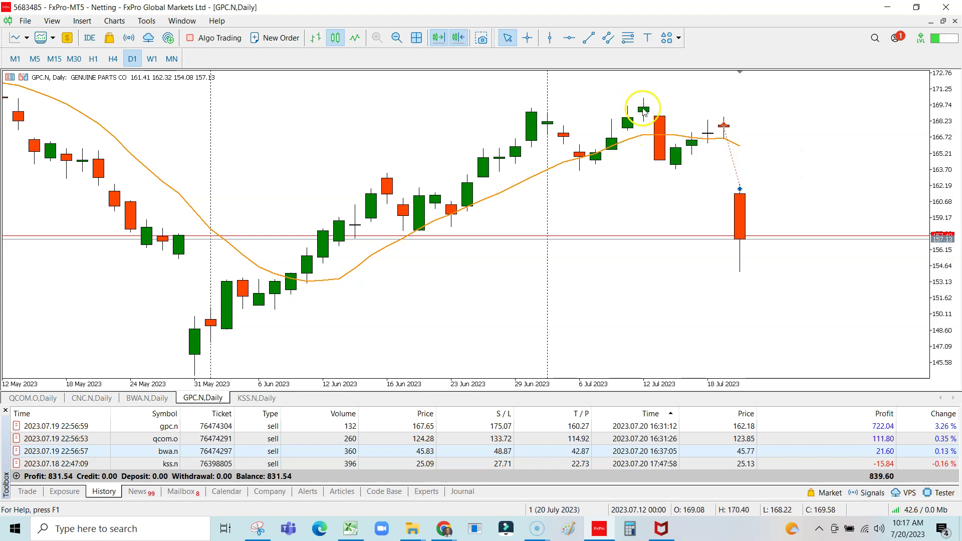
left_click(529, 38)
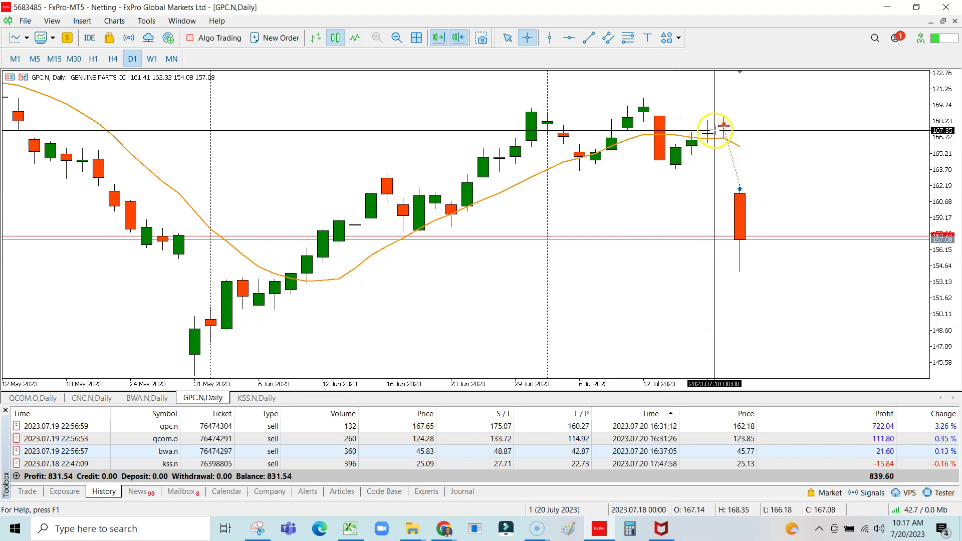
mouse_move(723, 125)
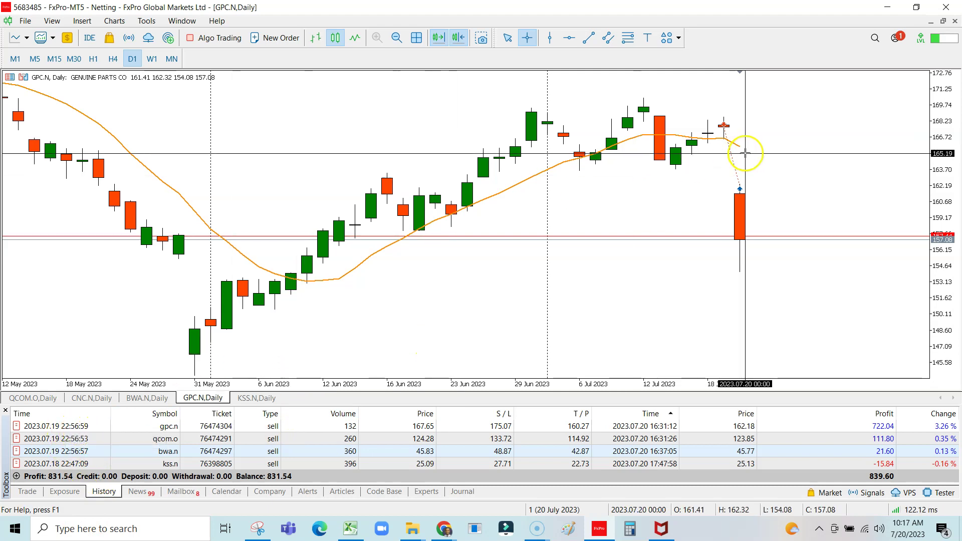
left_click(712, 123)
right_click(713, 124)
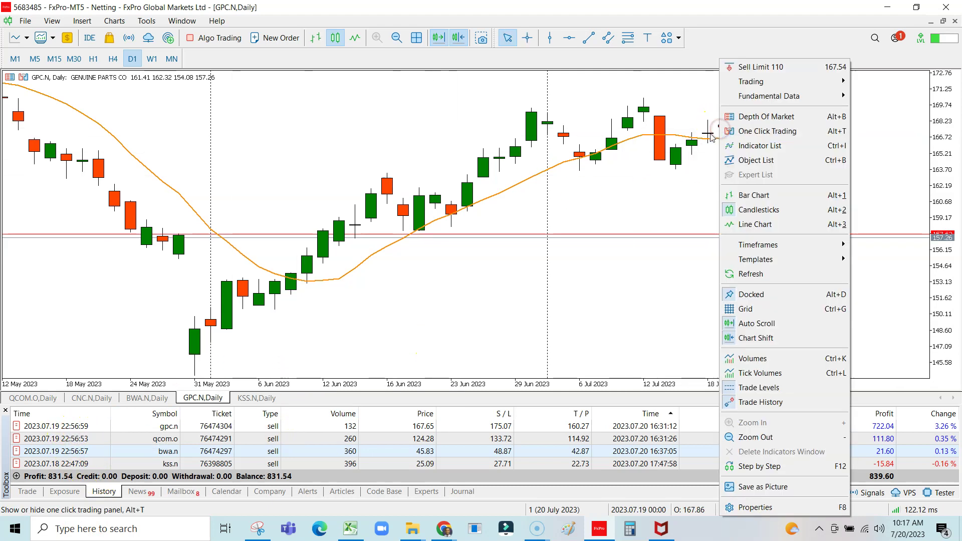
left_click(696, 168)
mouse_move(725, 131)
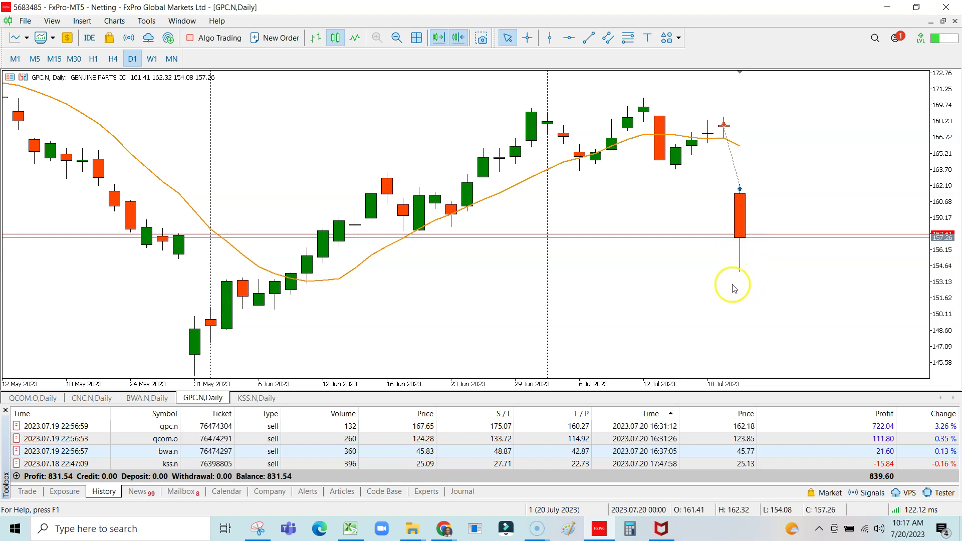
Look at Kohl's Morningstar quote page, then return to the MetaTrader charts
mouse_move(443, 528)
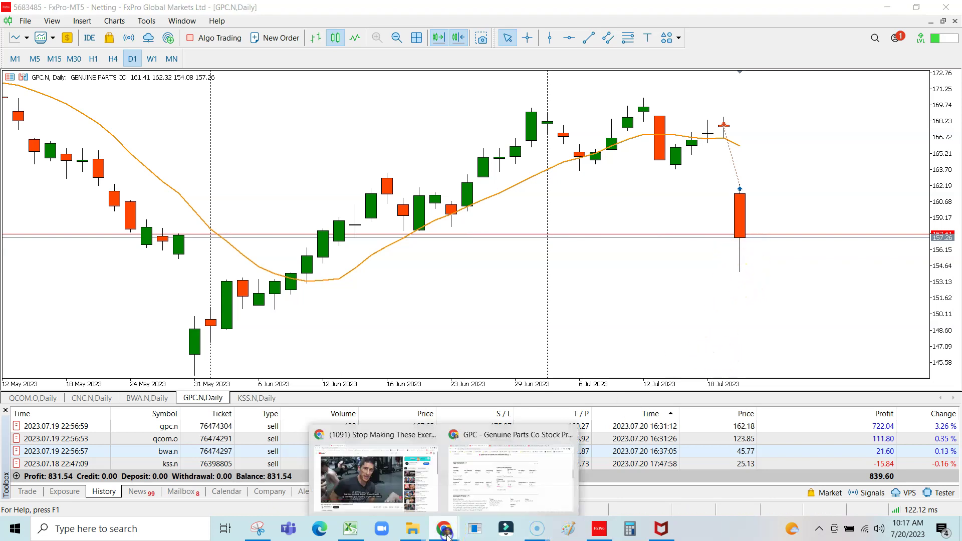
left_click(478, 493)
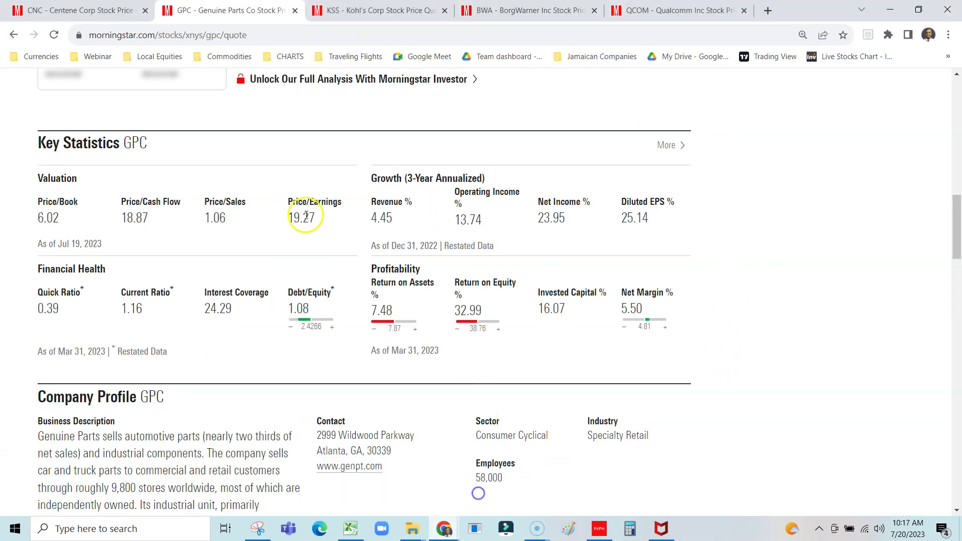
left_click(350, 10)
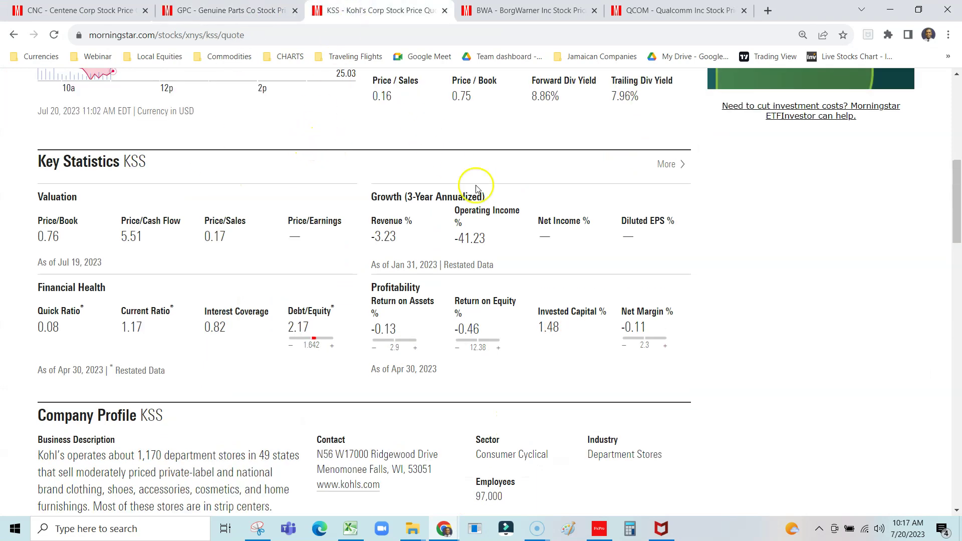
left_click(601, 530)
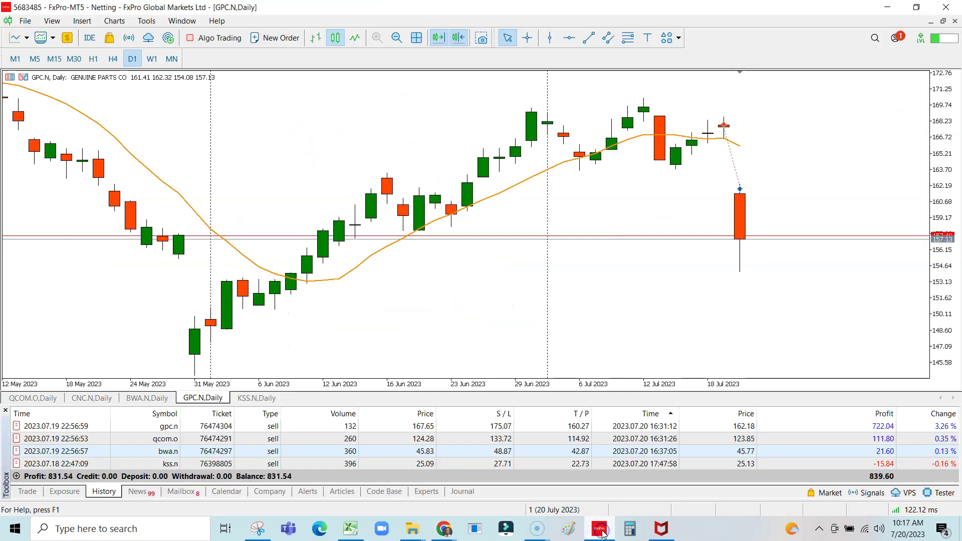
Show the KSS.N daily chart and inspect its trade entry and exit markers
left_click(257, 398)
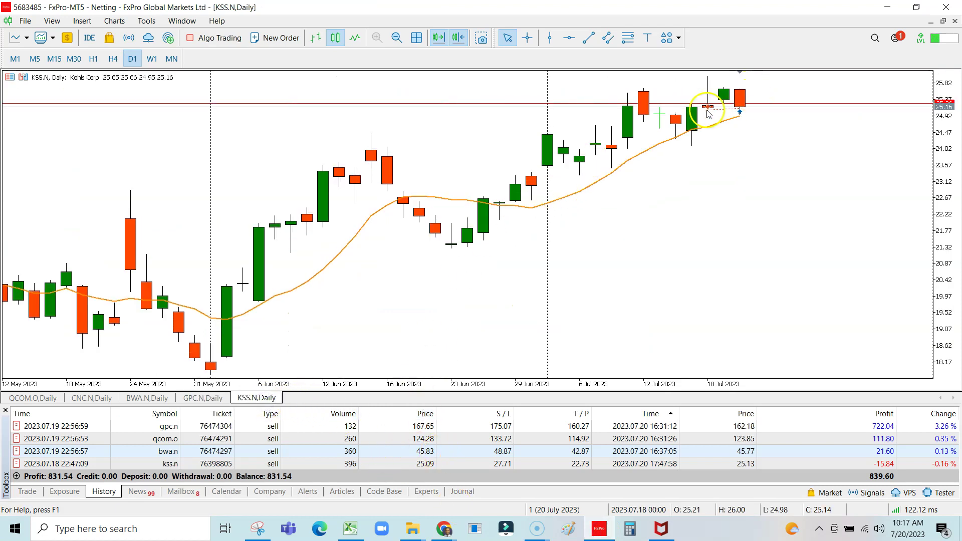
mouse_move(707, 112)
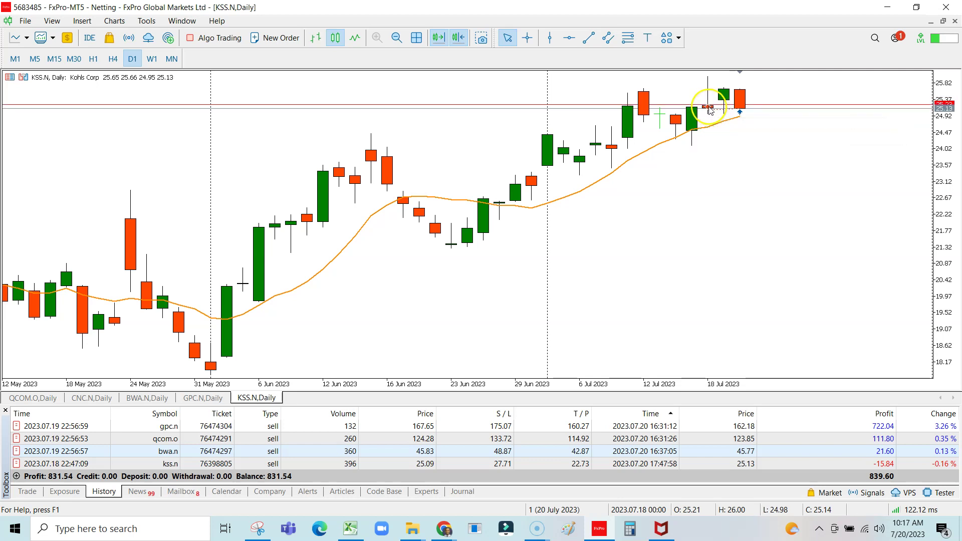
mouse_move(724, 91)
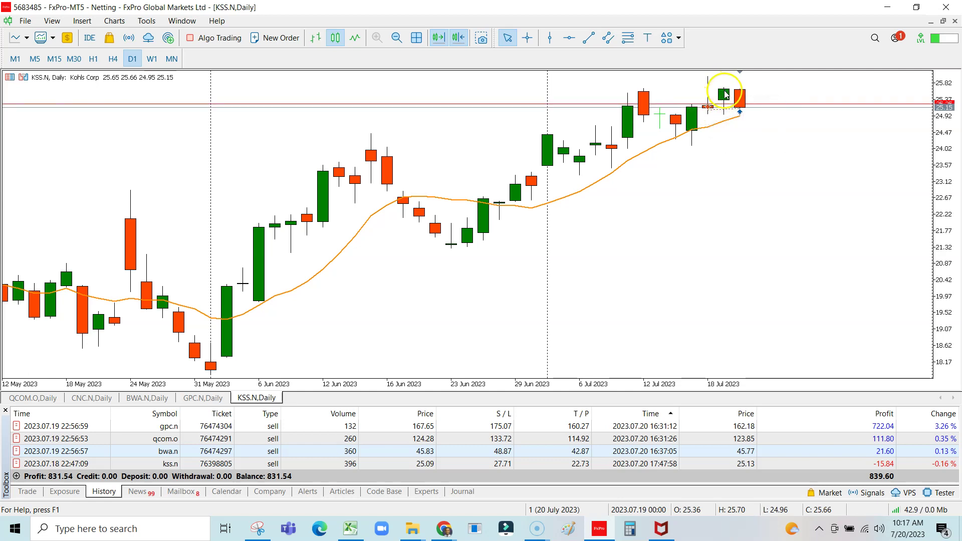
mouse_move(742, 113)
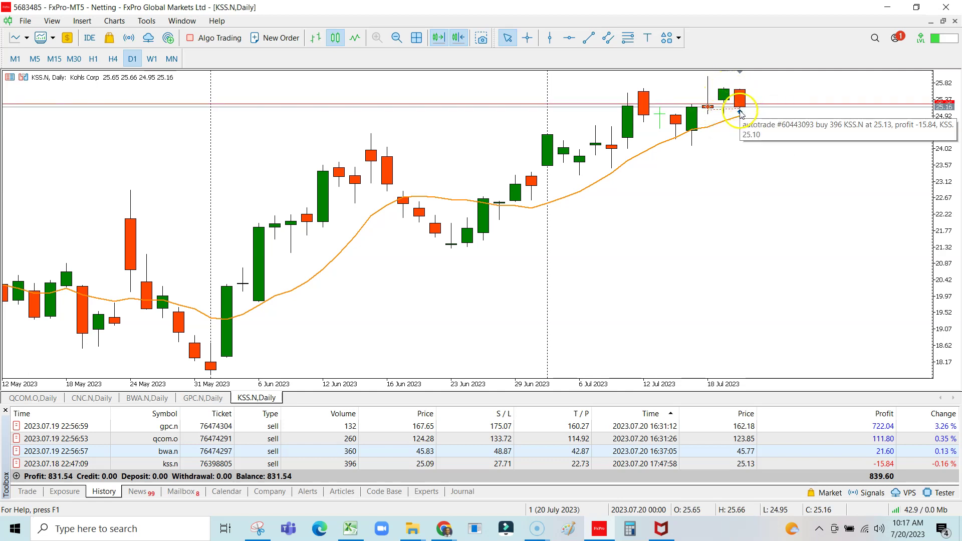
Zoom the KSS.N chart out back to 2020, checking prices around August 2022 with the Crosshair
left_click(396, 38)
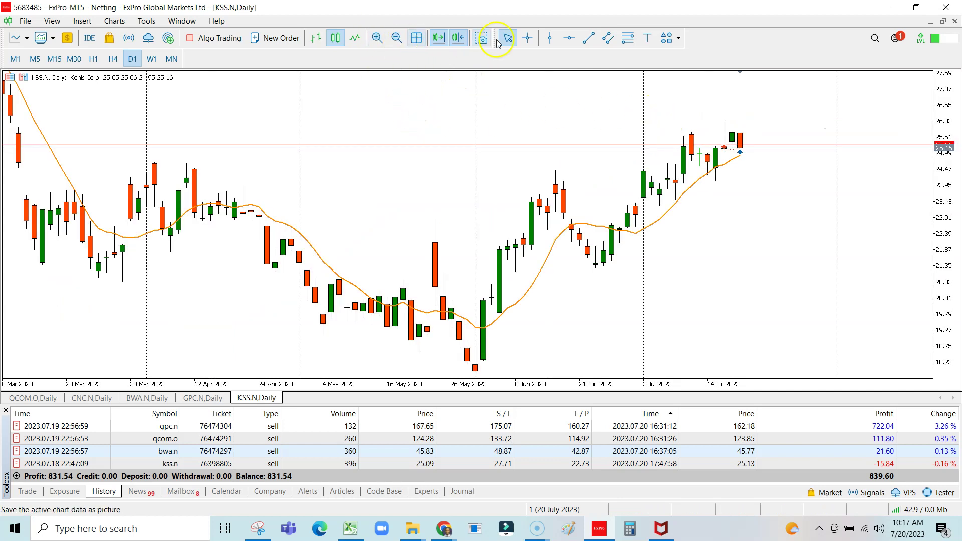
left_click(527, 38)
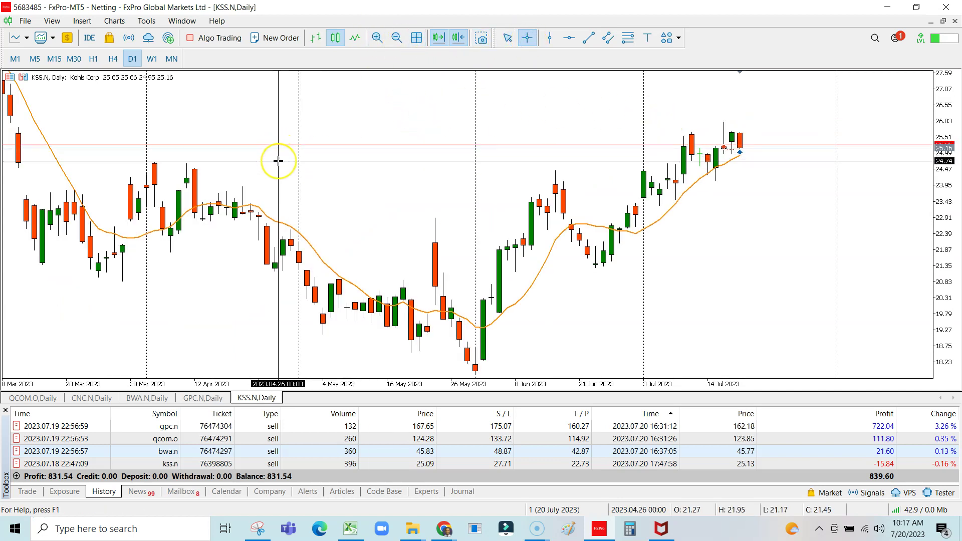
left_click(397, 38)
left_click(396, 38)
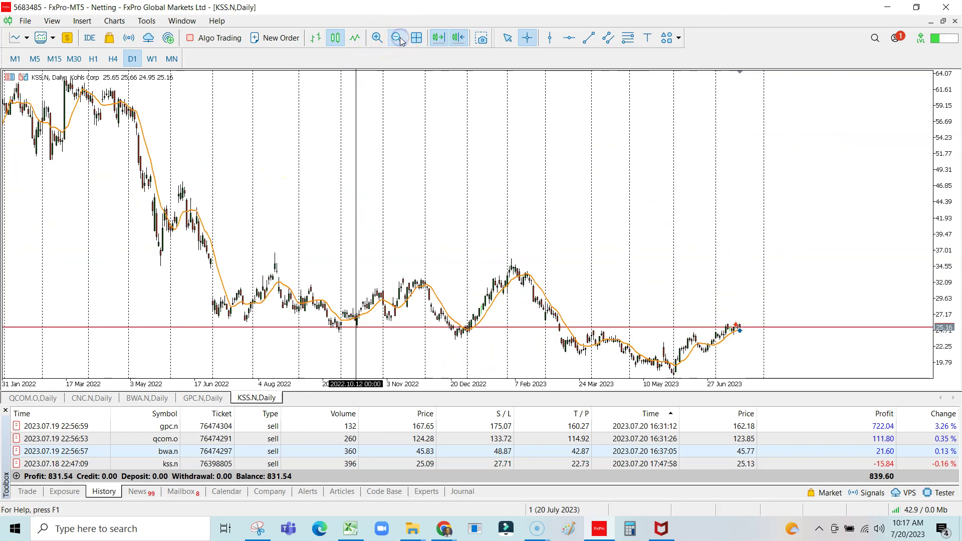
left_click(253, 319)
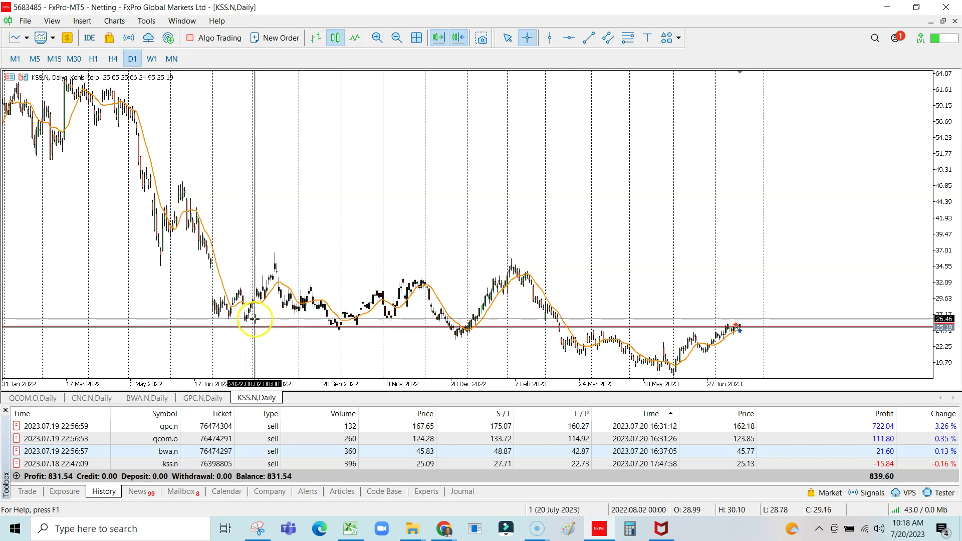
key("minus")
left_click(397, 39)
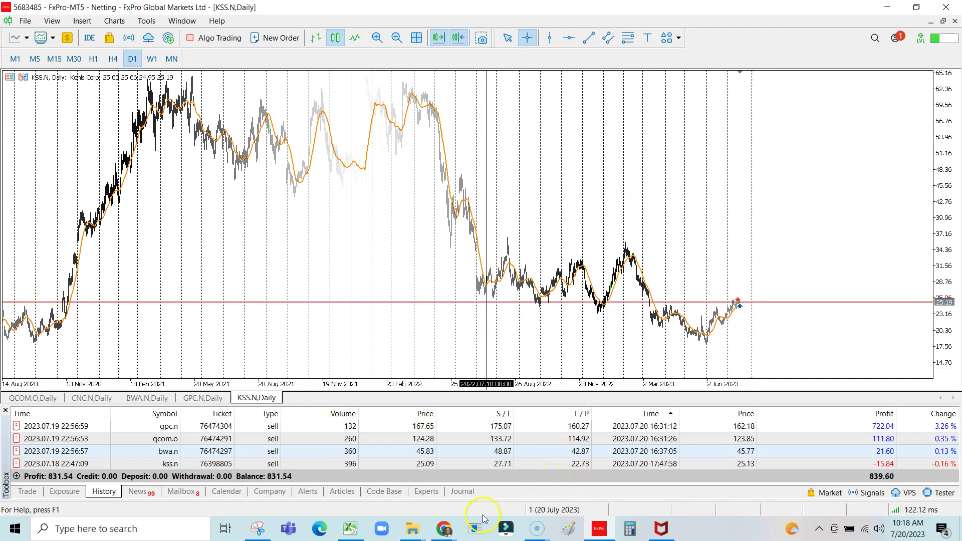
Select the closed KSS trade, glance at Morningstar, then bring up the Excel SASP sheet
left_click(840, 466)
mouse_move(445, 530)
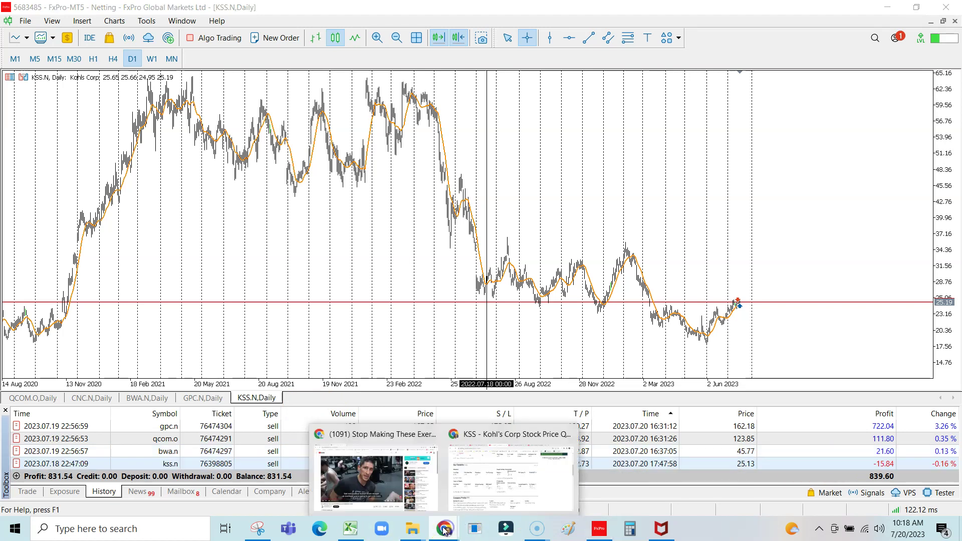
left_click(471, 481)
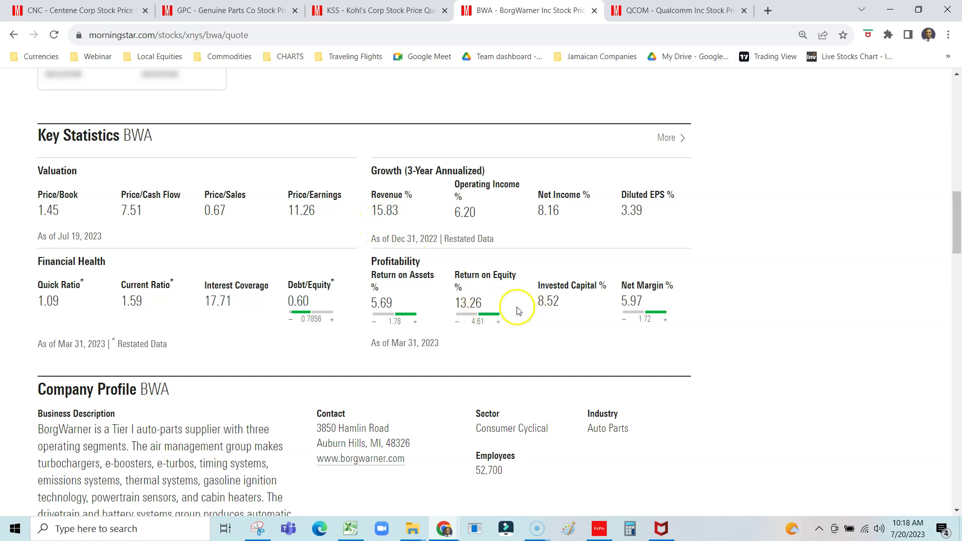
left_click(351, 529)
scroll(486, 241, "up", 2)
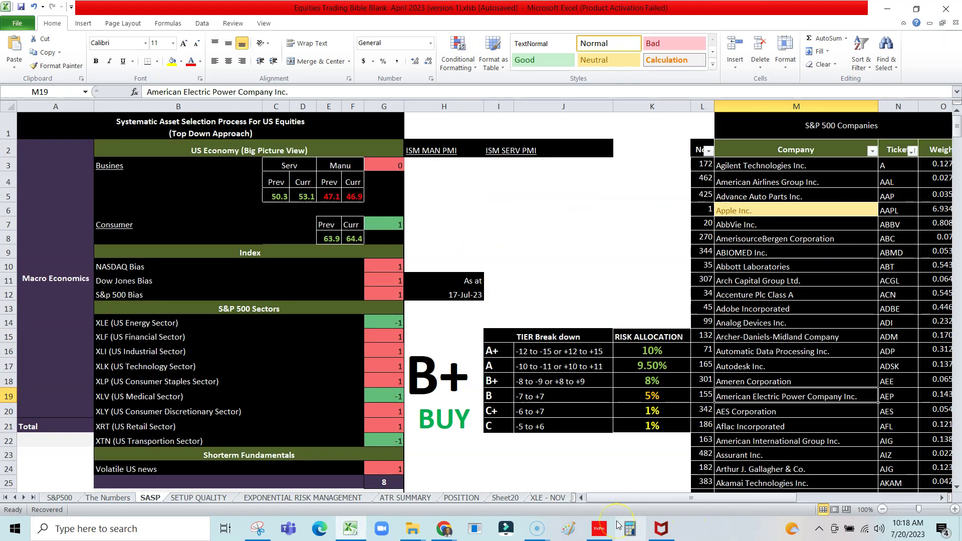
Show the QCOM.O daily chart zoomed out to Oct 2022 and select the qcom.o trade (111.80 profit)
left_click(541, 435)
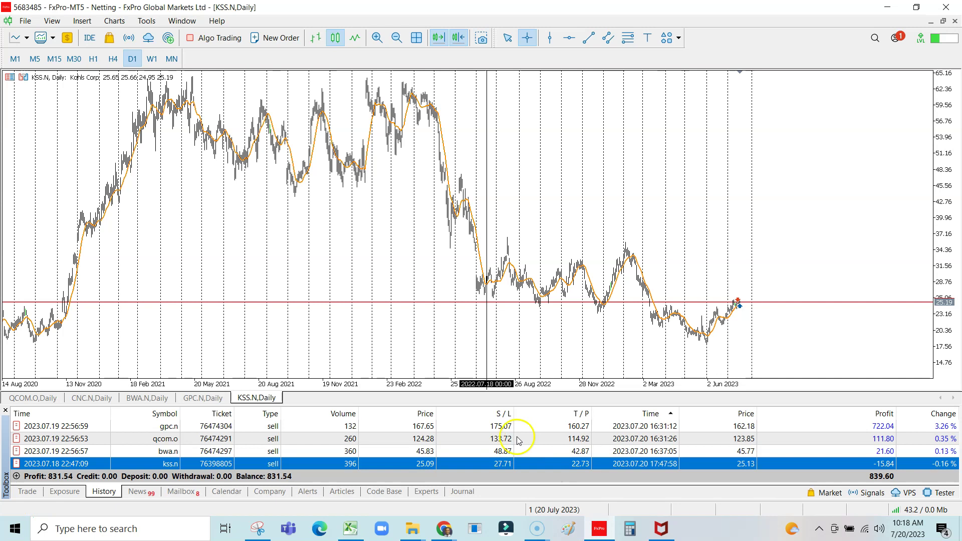
right_click(317, 421)
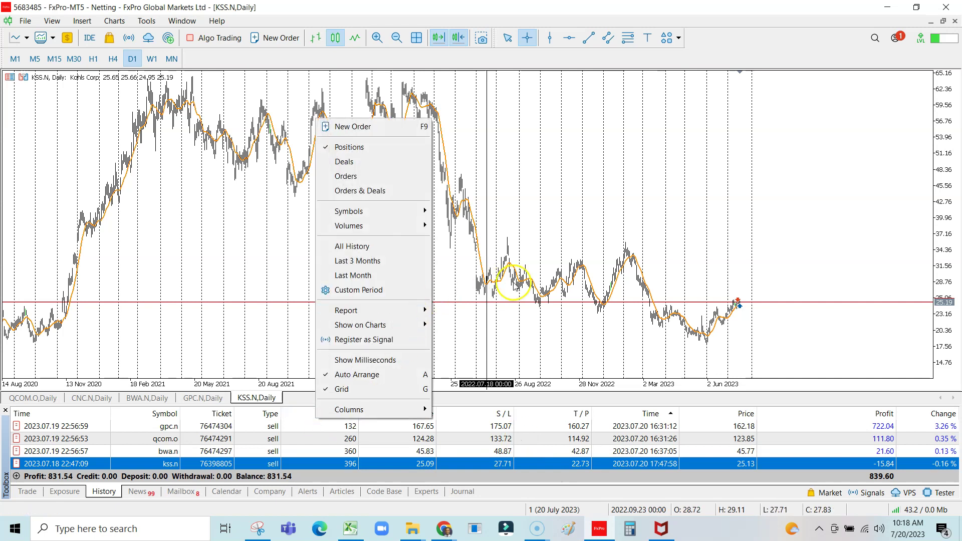
left_click(536, 235)
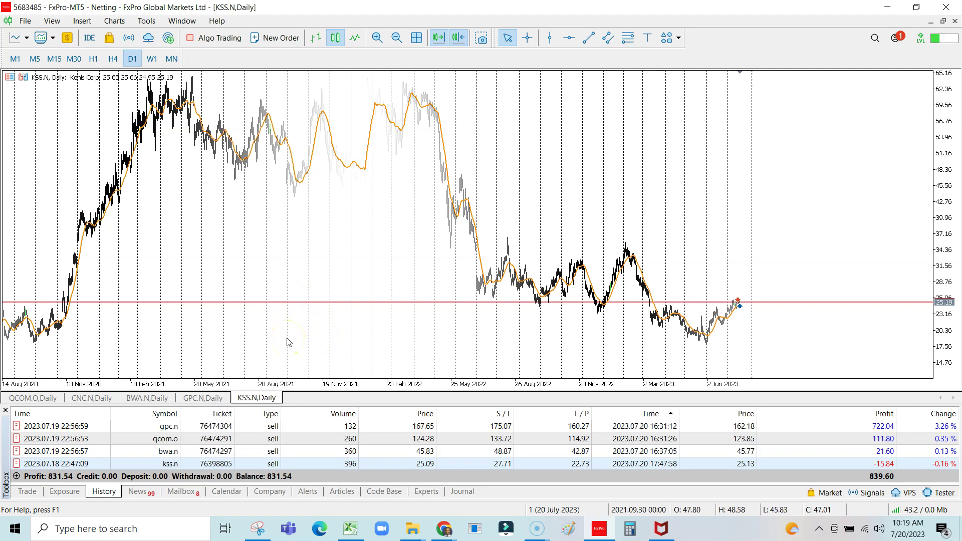
left_click(32, 398)
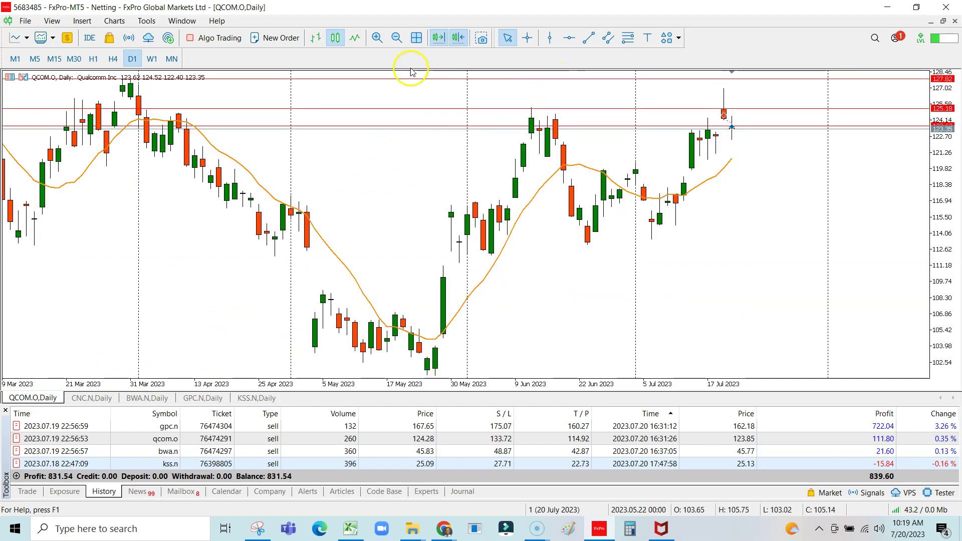
left_click(395, 38)
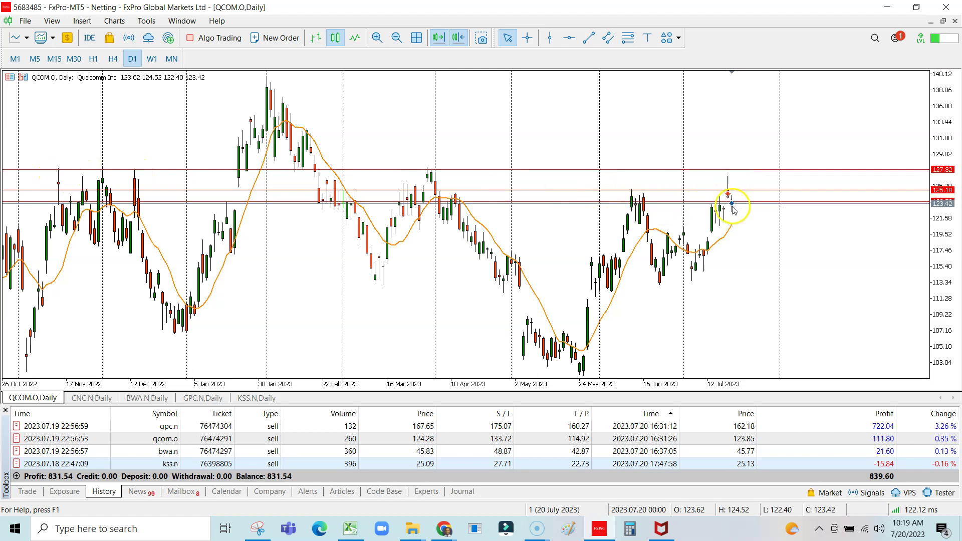
mouse_move(734, 211)
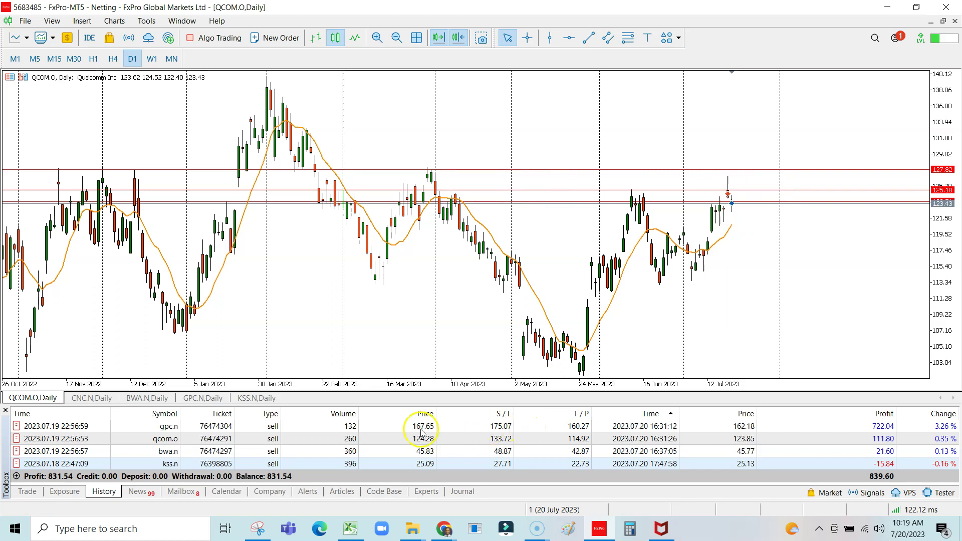
left_click(370, 440)
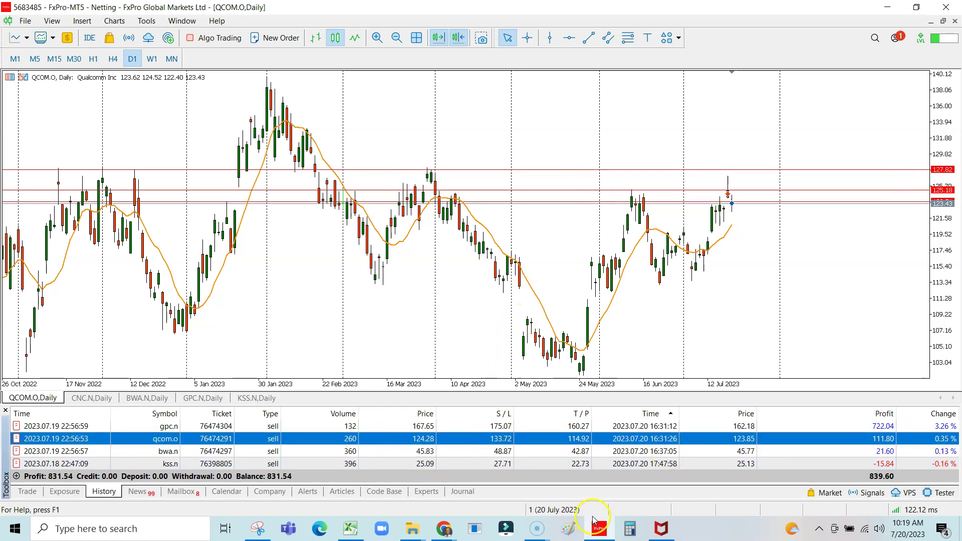
mouse_move(444, 528)
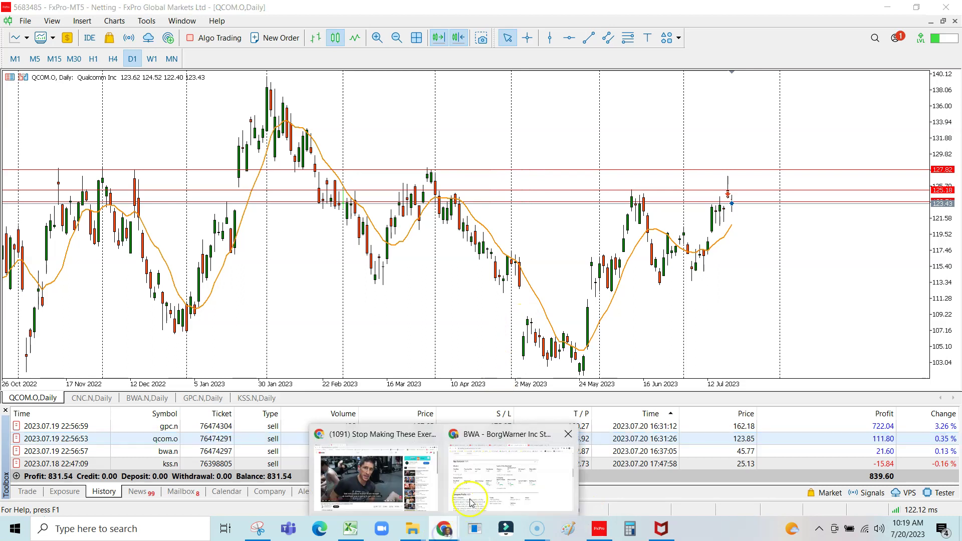
left_click(516, 471)
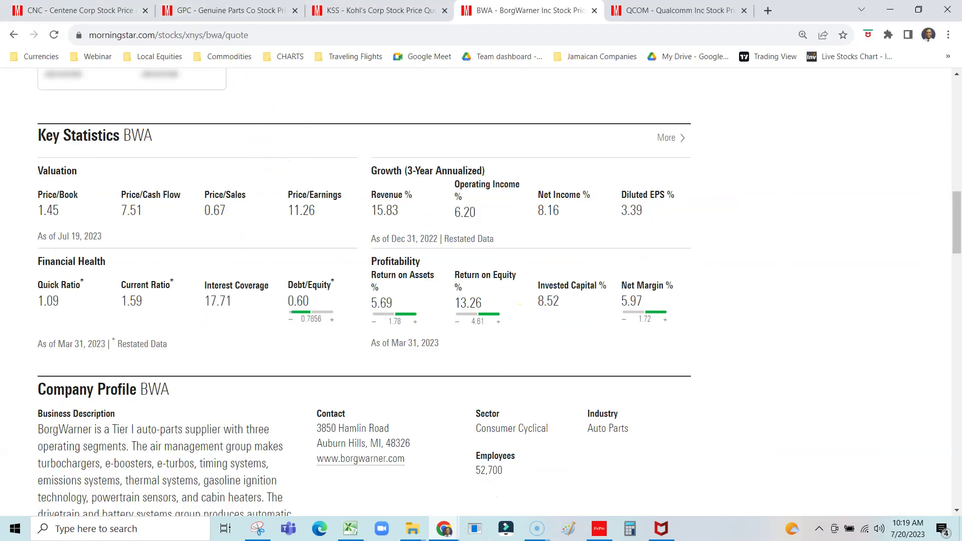
left_click(646, 12)
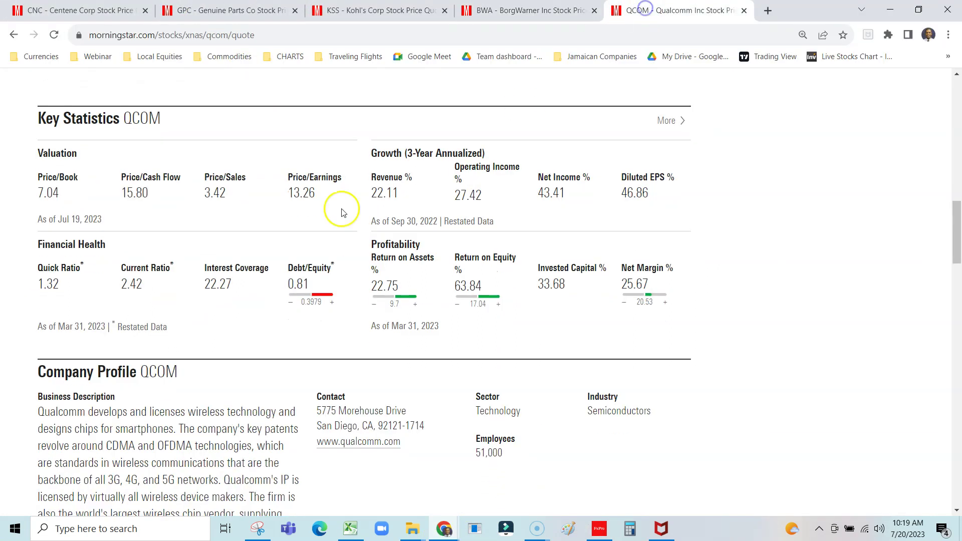
right_click(443, 174)
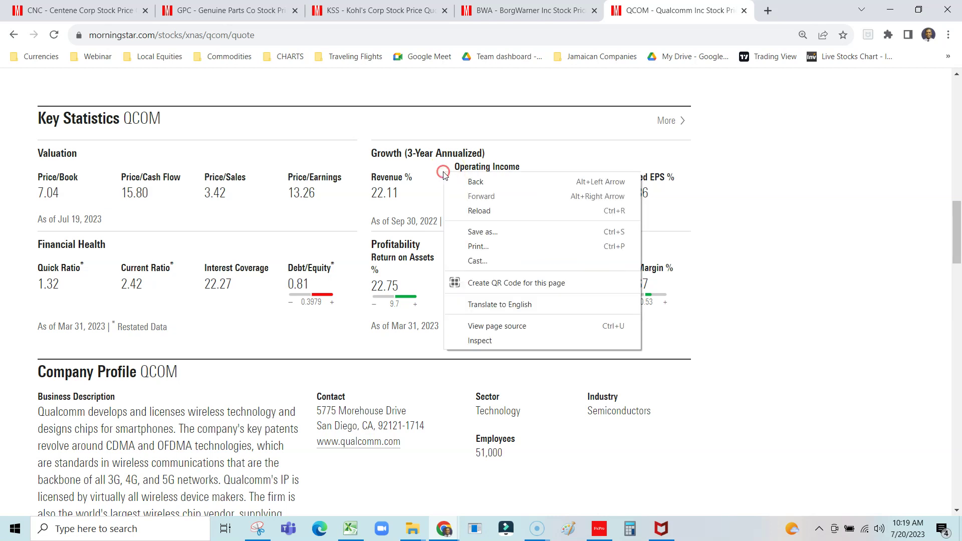
left_click(344, 212)
triple_click(345, 214)
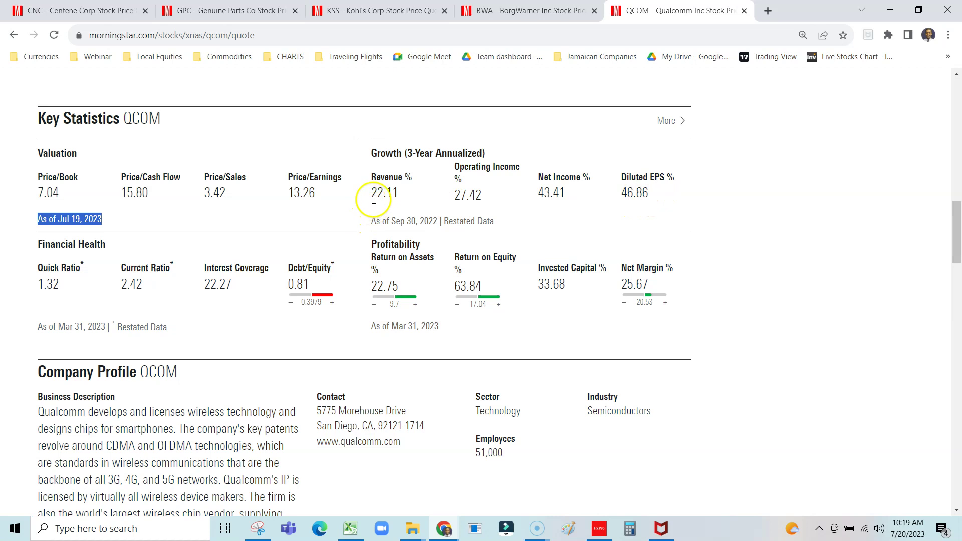
right_click(465, 197)
left_click(530, 183)
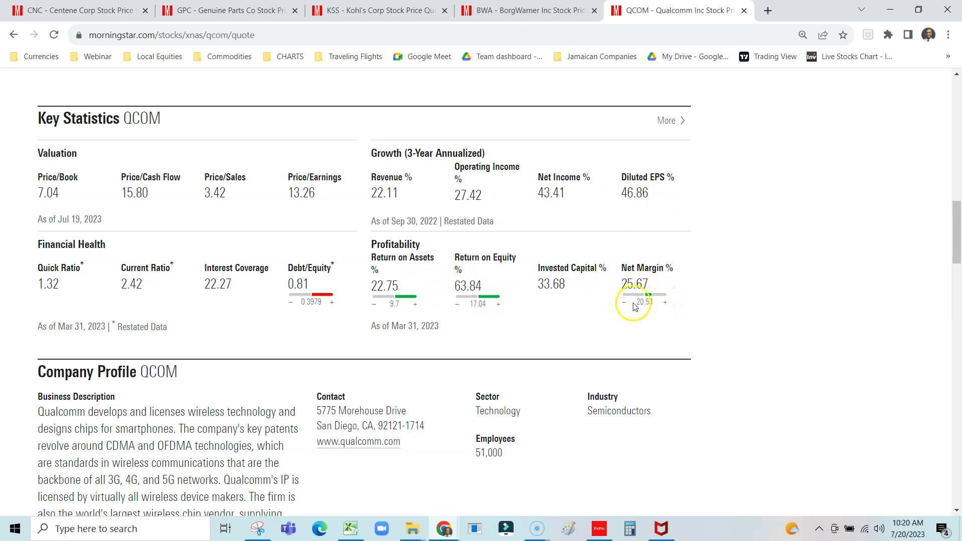
left_click(600, 529)
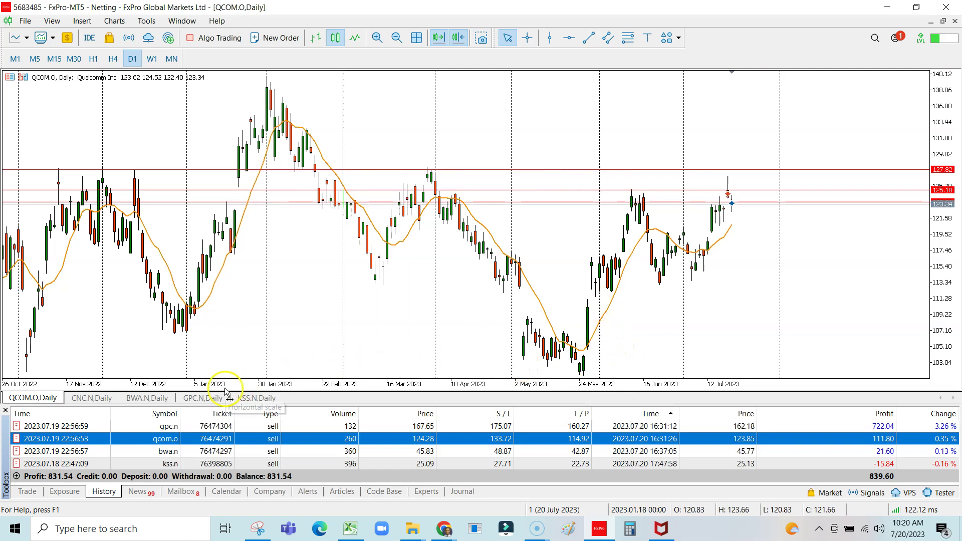
Show the Centene CNC.N chart on 15-minute candles, zoomed out back to late June
left_click(95, 397)
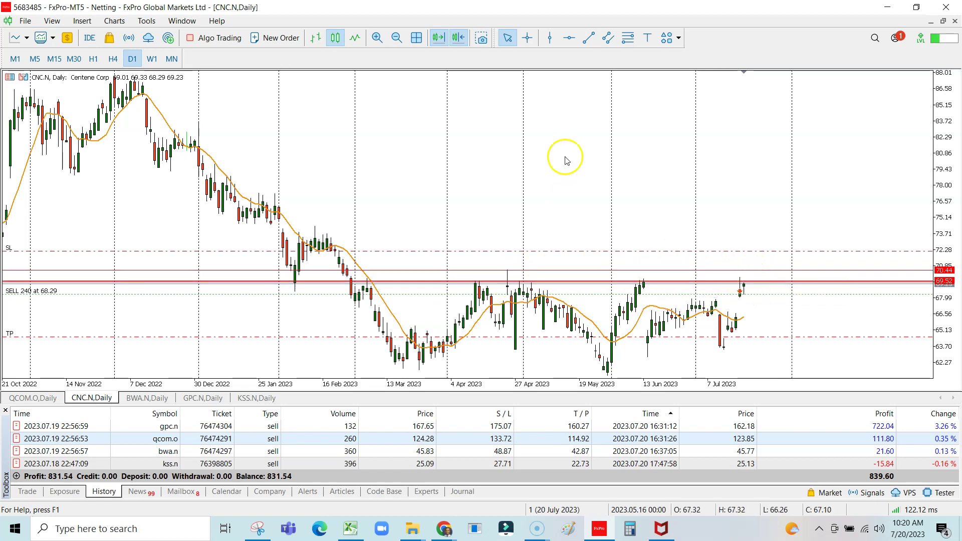
left_click(55, 58)
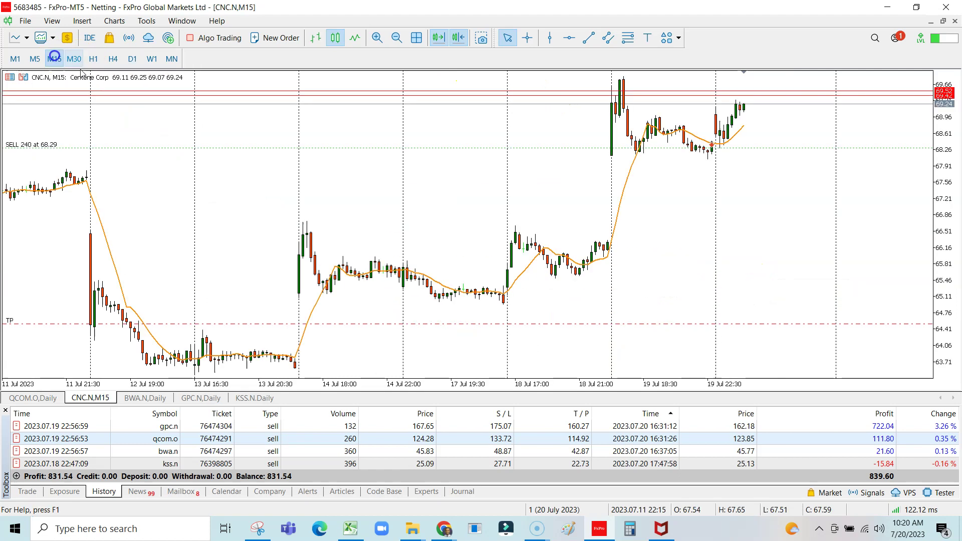
left_click(396, 37)
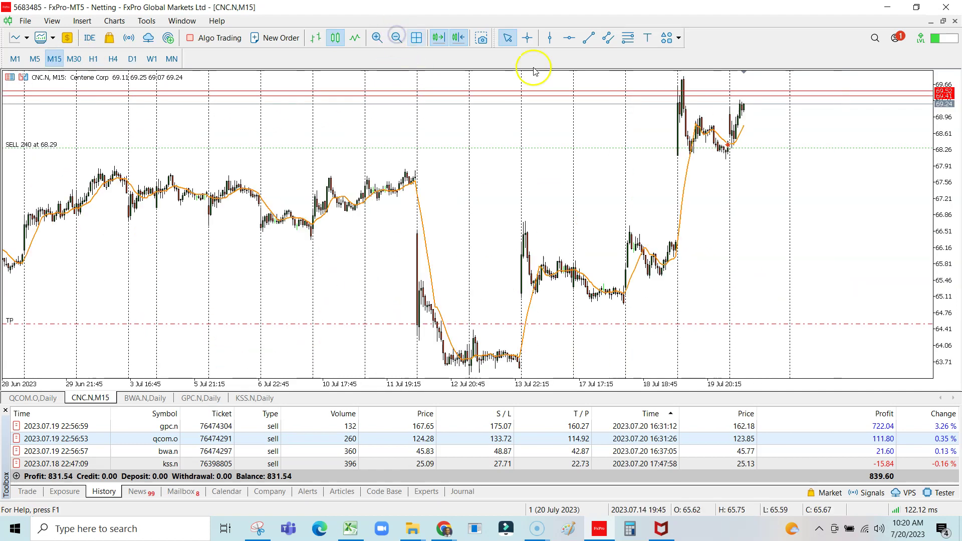
Set a price alert on CNC.N at 69.76 near the recent high
mouse_move(744, 108)
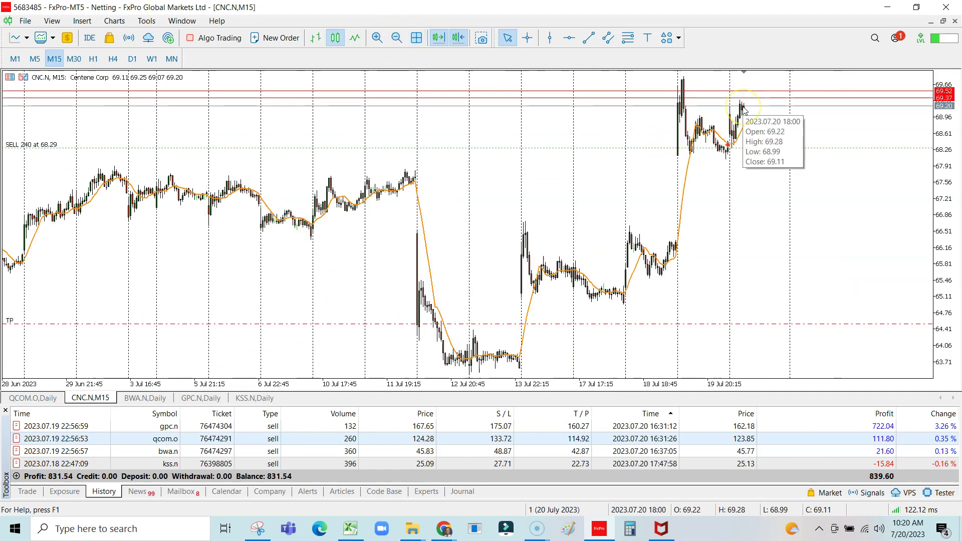
mouse_move(683, 82)
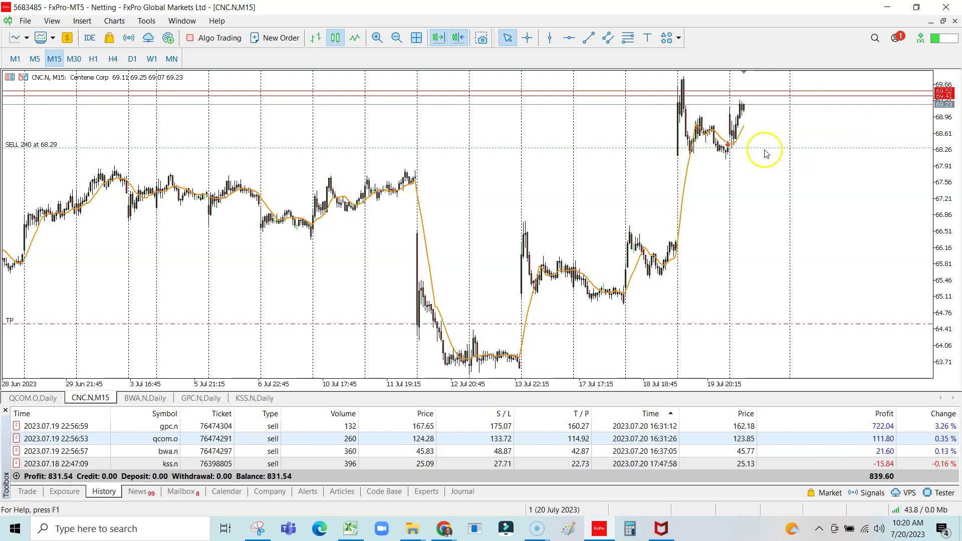
right_click(692, 82)
mouse_move(716, 89)
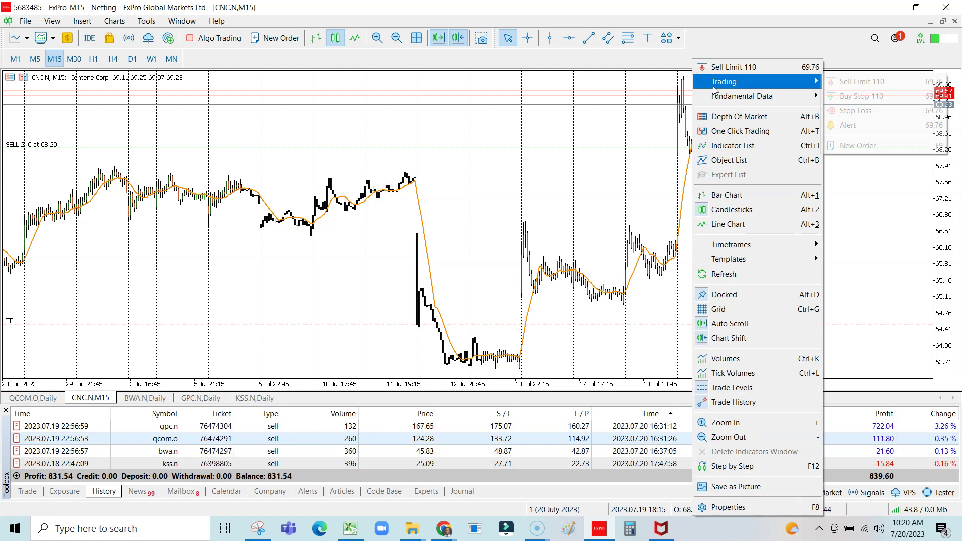
left_click(848, 125)
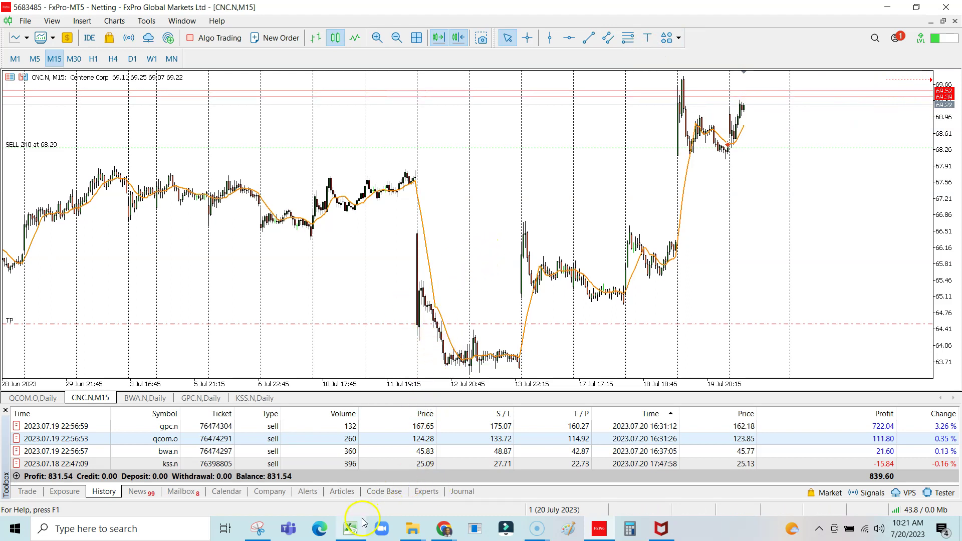
left_click(351, 529)
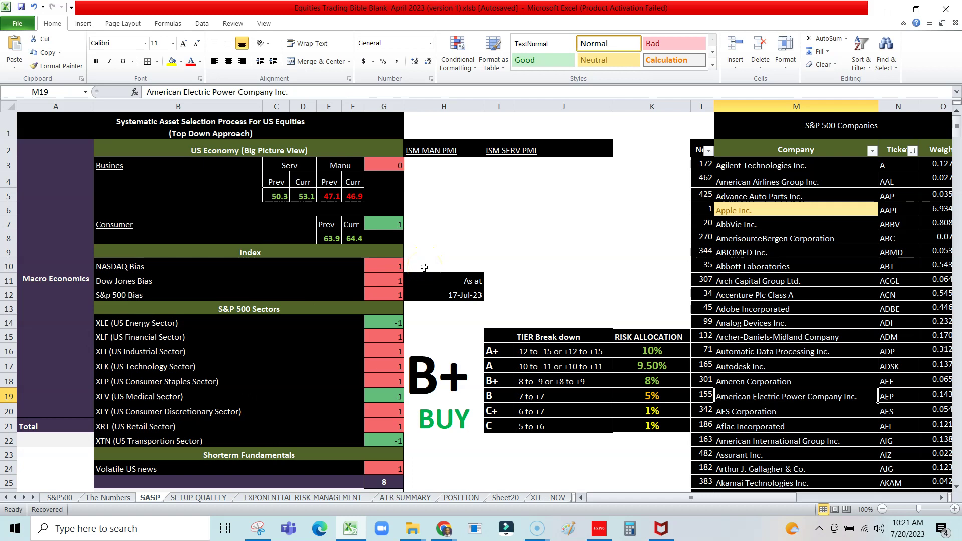
left_click(601, 530)
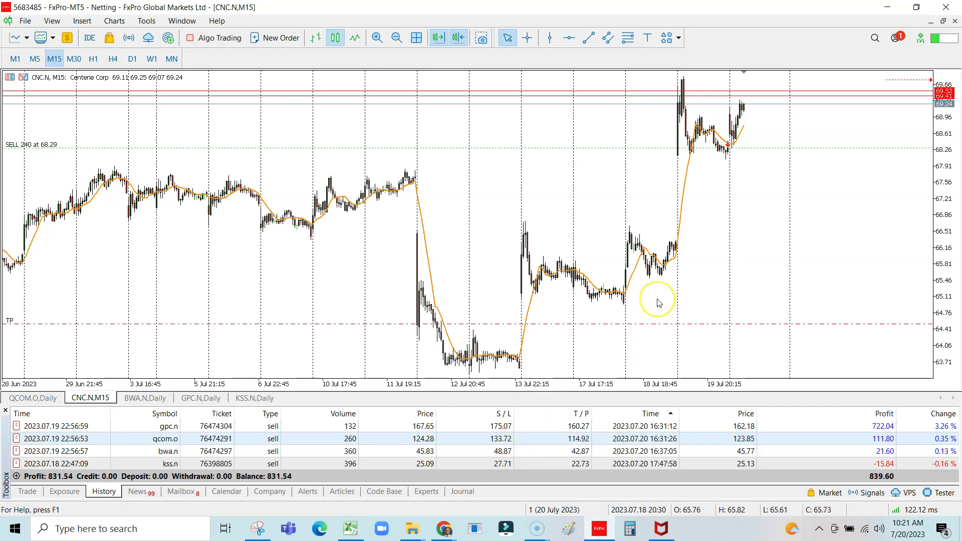